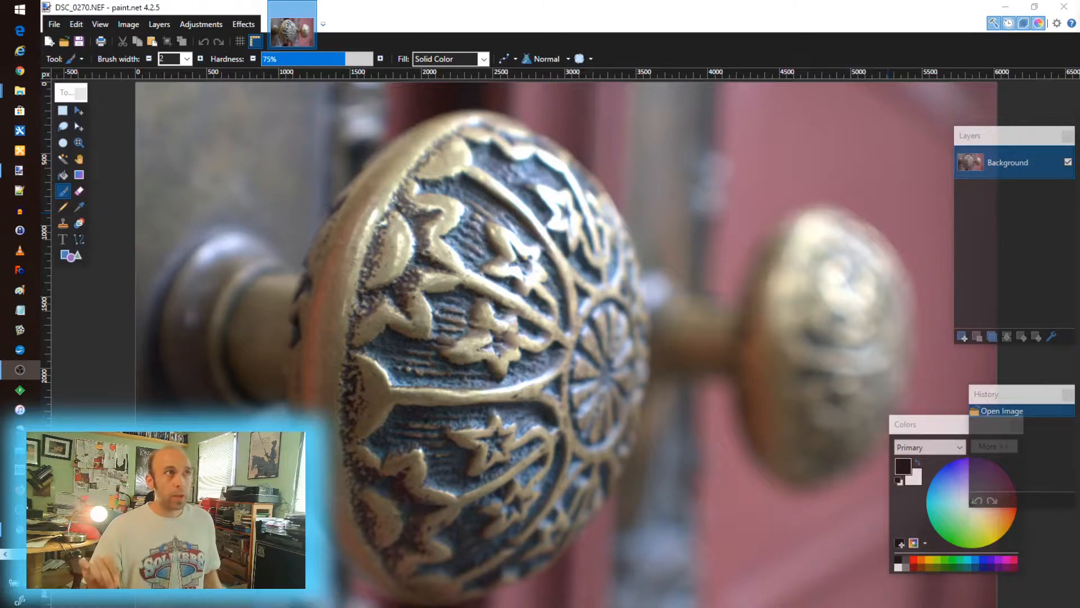
Look through the plugin threads in the paint.net forum's "Plugins - Publishing ONLY!" section in the browser.
scroll(551, 315, down, 6)
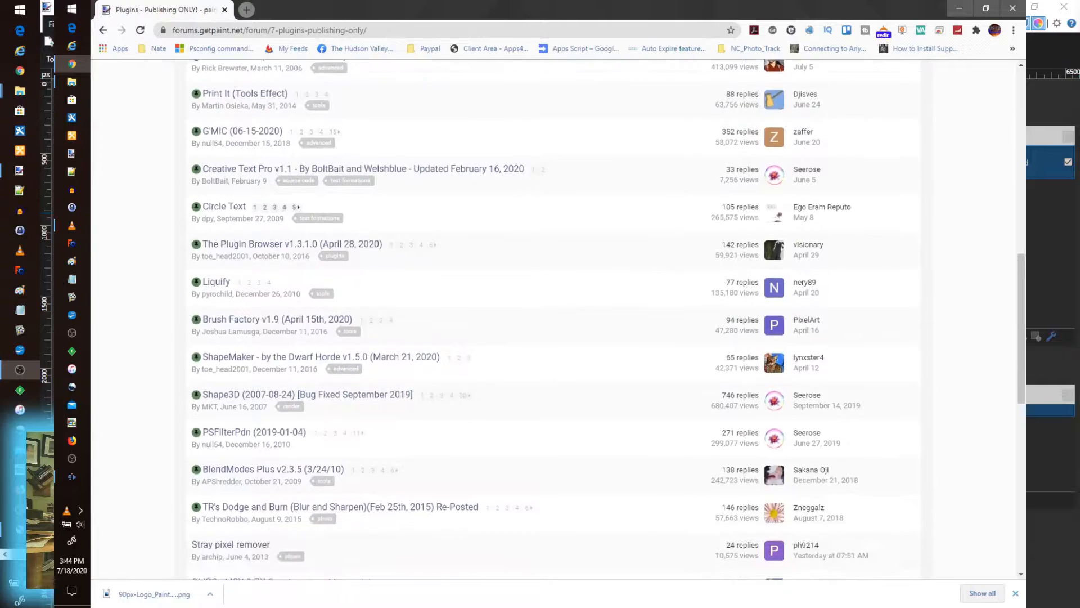
scroll(551, 315, down, 4)
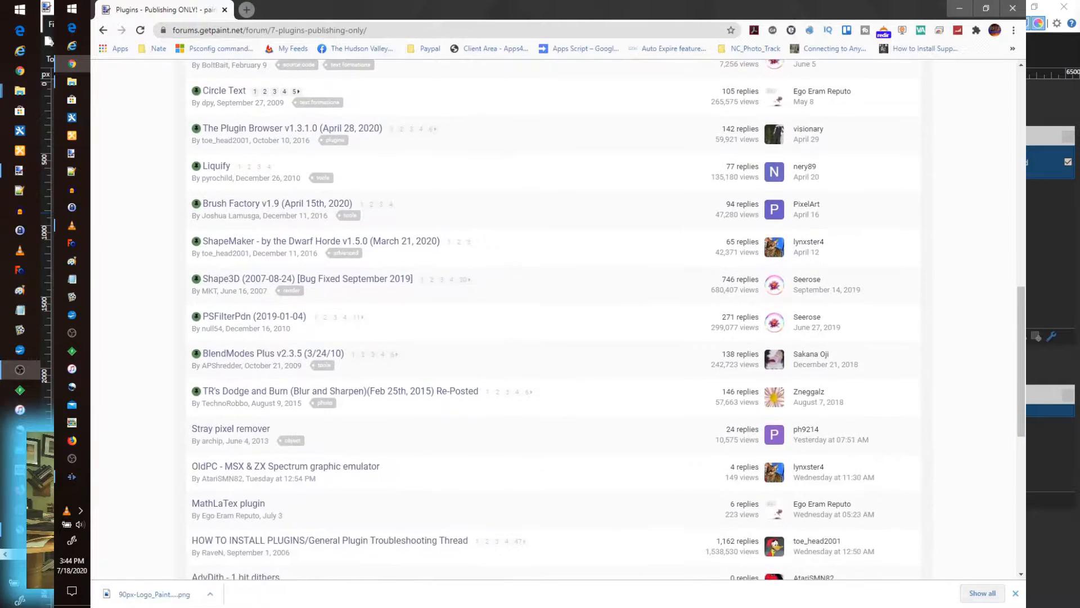
scroll(551, 315, down, 3)
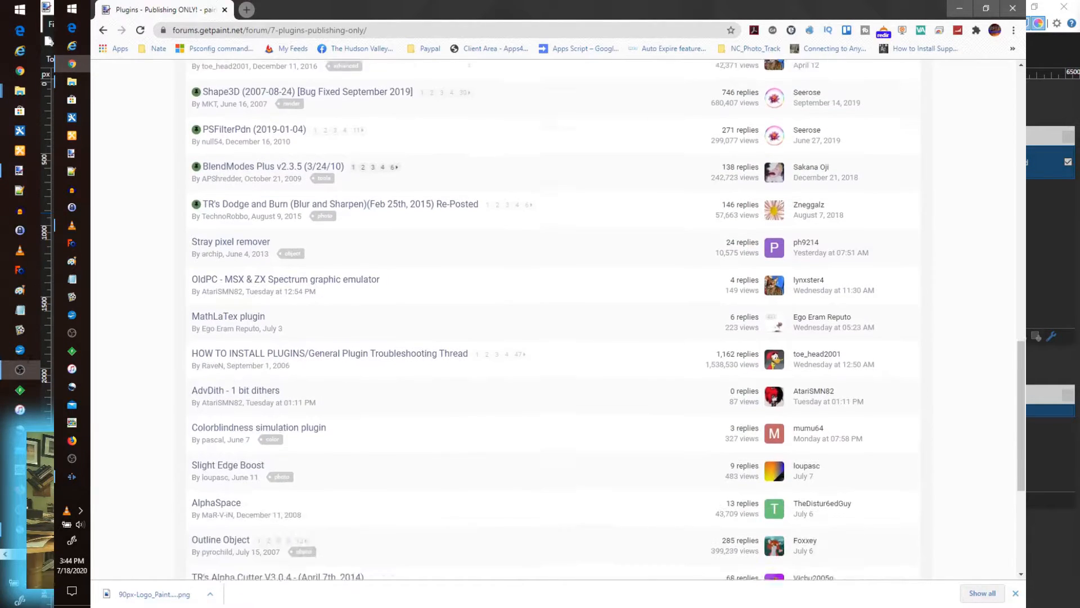
scroll(551, 315, down, 3)
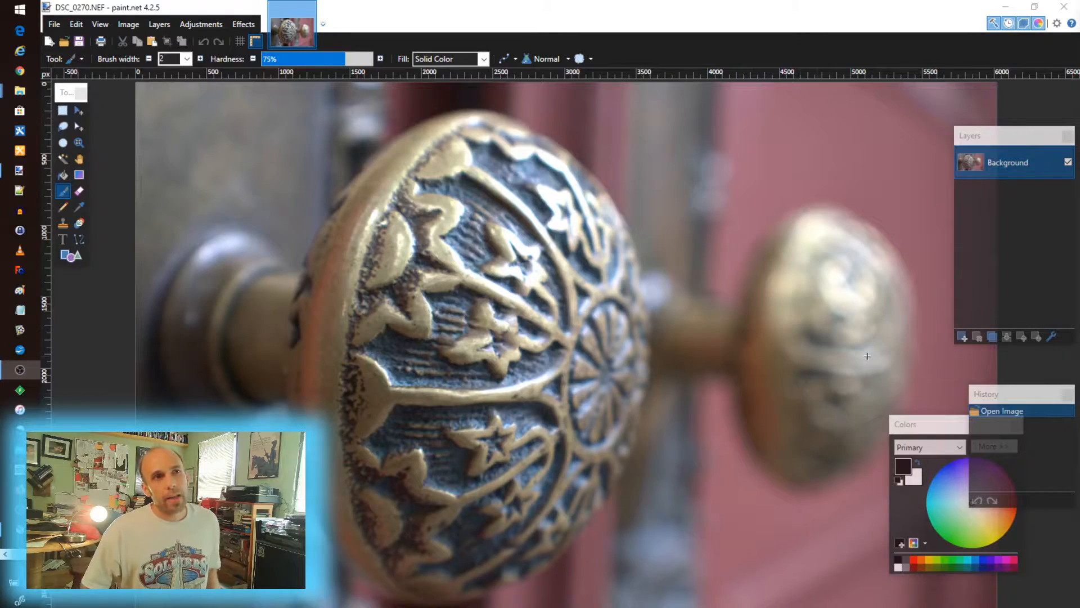
scroll(861, 356, up, 2)
scroll(860, 355, up, 2)
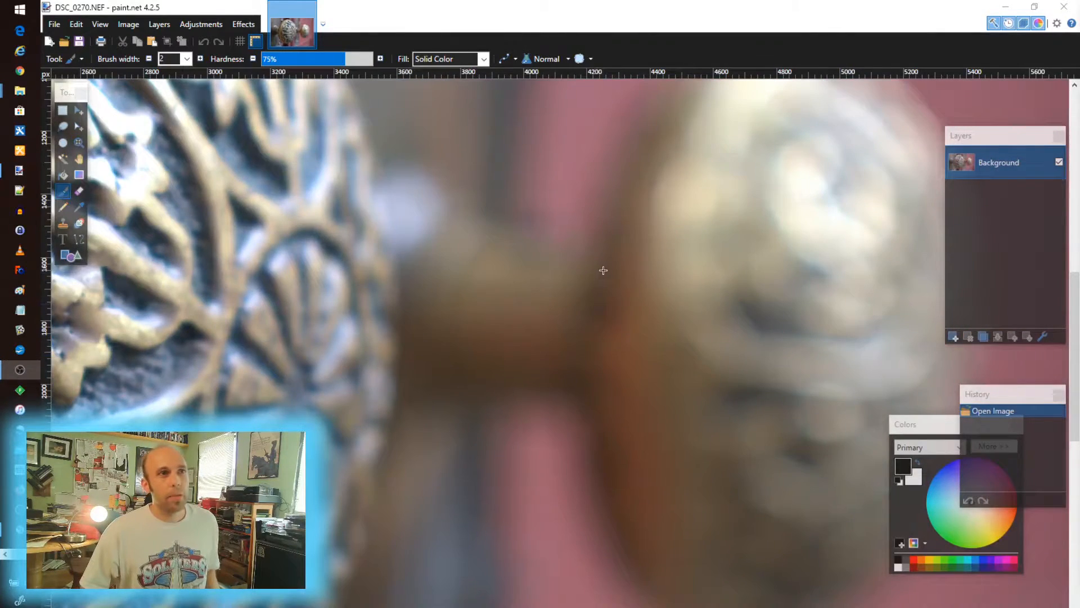
scroll(603, 270, down, 2)
scroll(603, 270, down, 2)
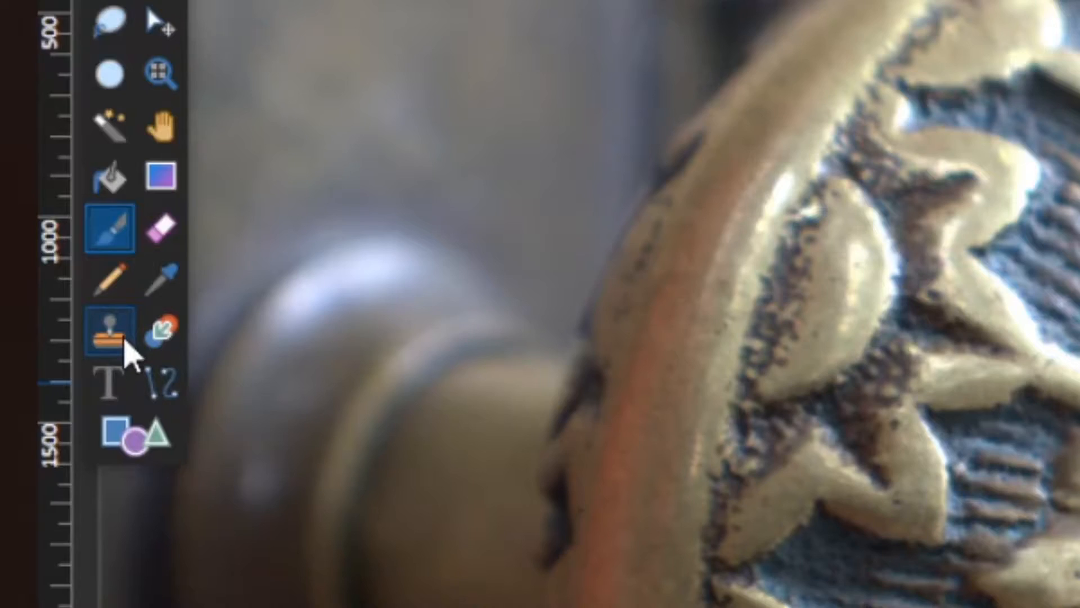
Activate the Clone Stamp tool and set its brush width to 15.
click(65, 225)
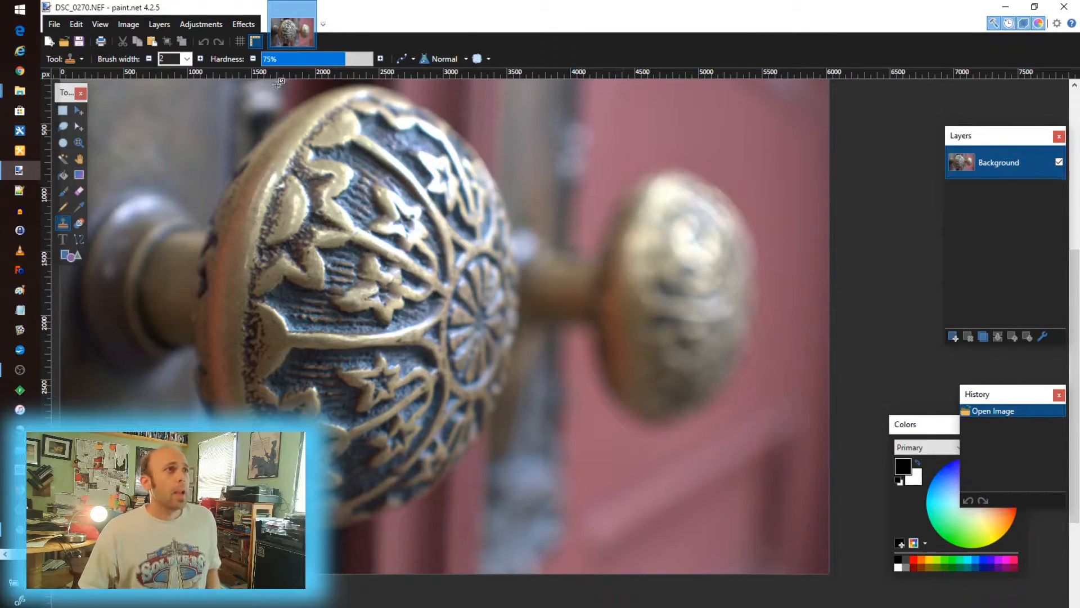
click(188, 59)
click(177, 200)
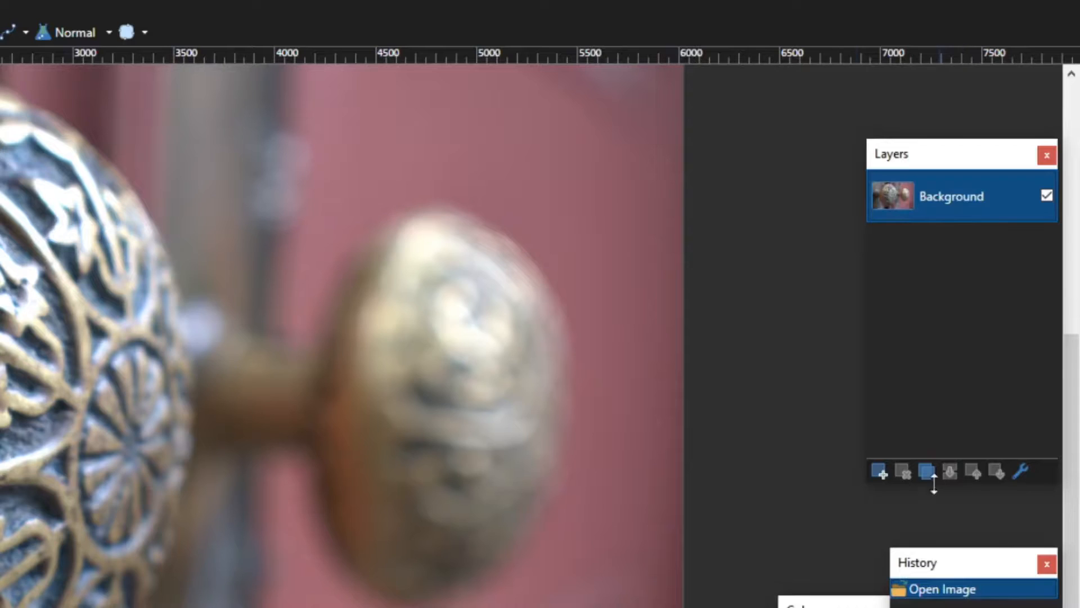
Duplicate the Background layer and hide the original layer beneath the copy.
click(925, 473)
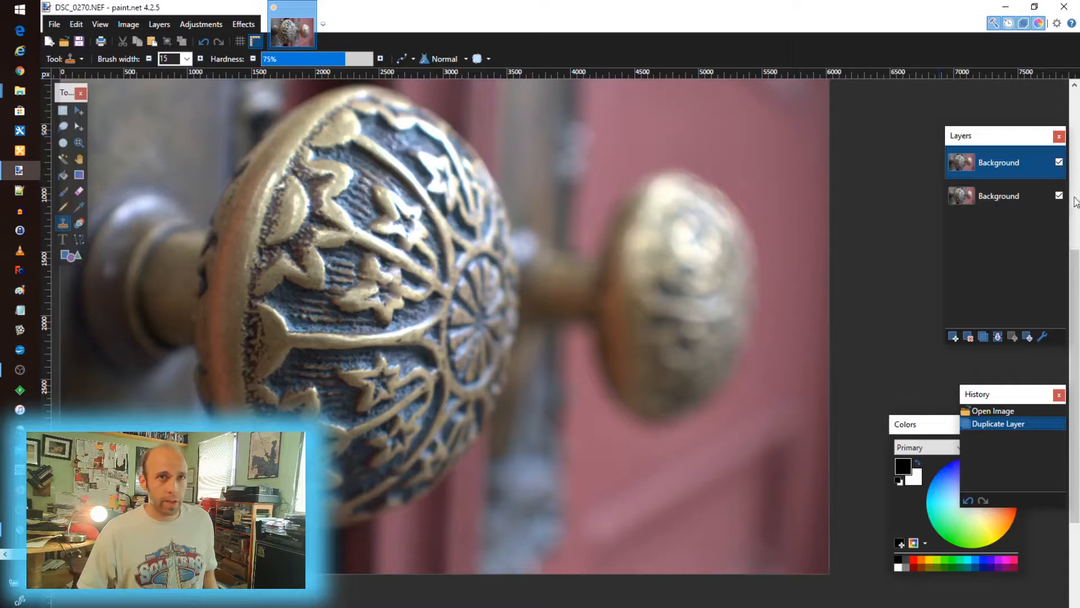
click(1058, 195)
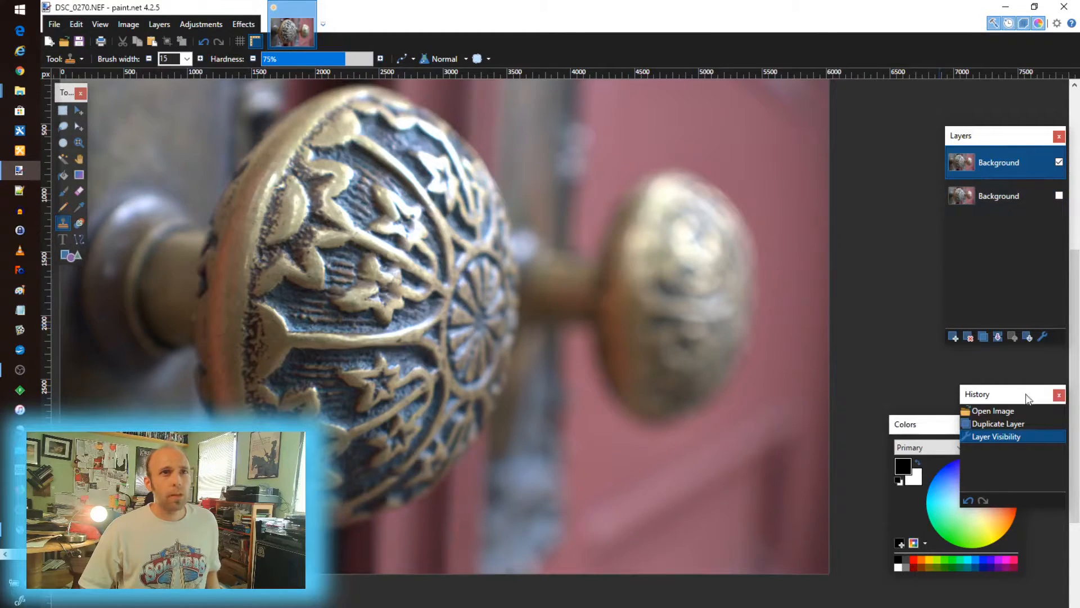
Set the Clone Stamp to a brush width of 550 and a hardness of 60%.
scroll(625, 270, up, 1)
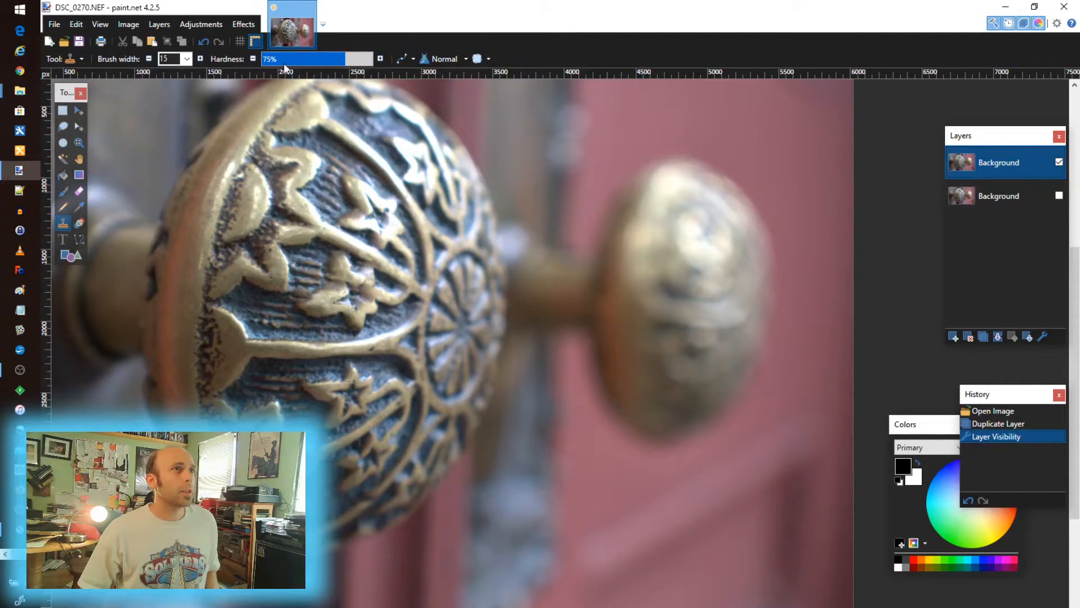
click(185, 60)
click(184, 288)
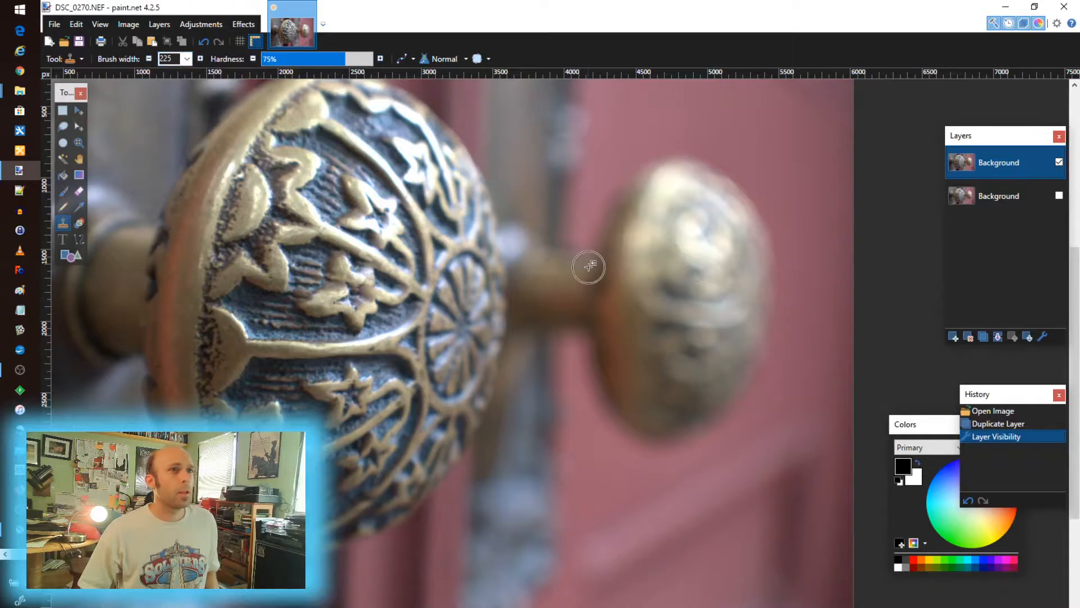
click(186, 59)
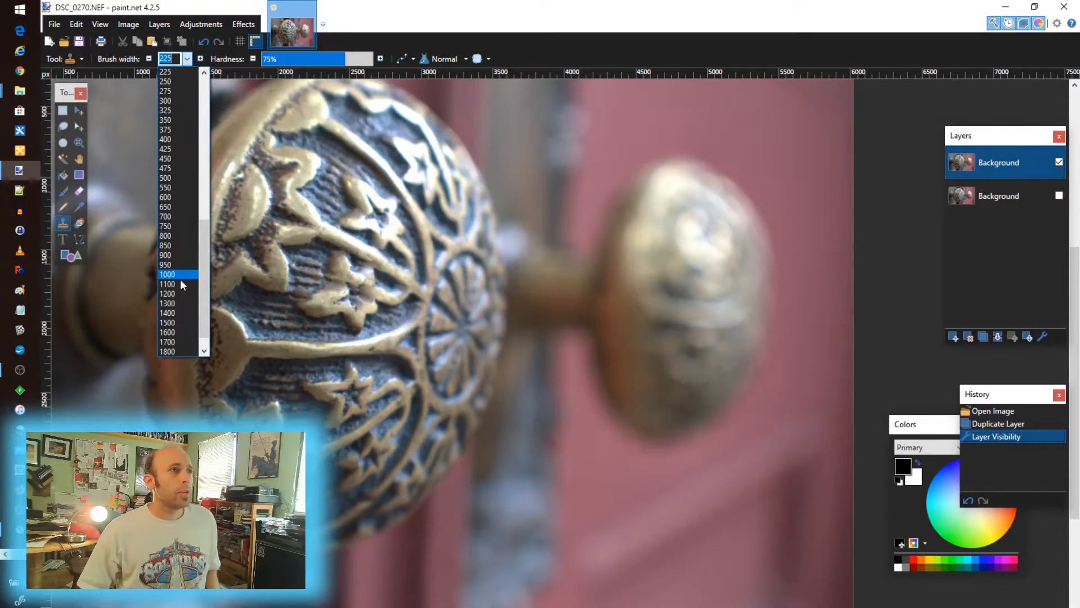
click(171, 188)
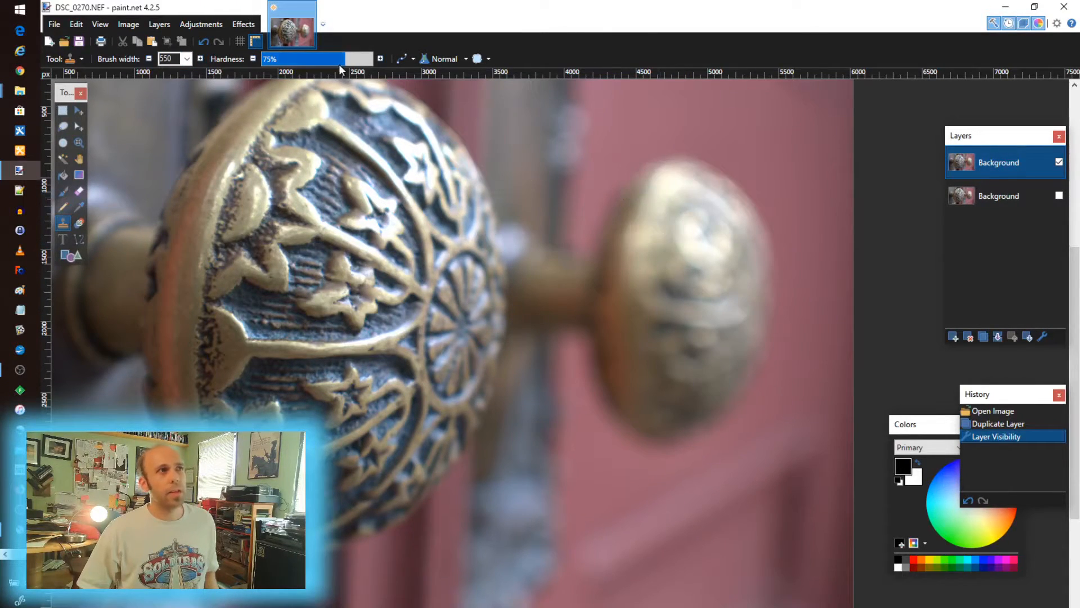
drag(345, 65, 327, 61)
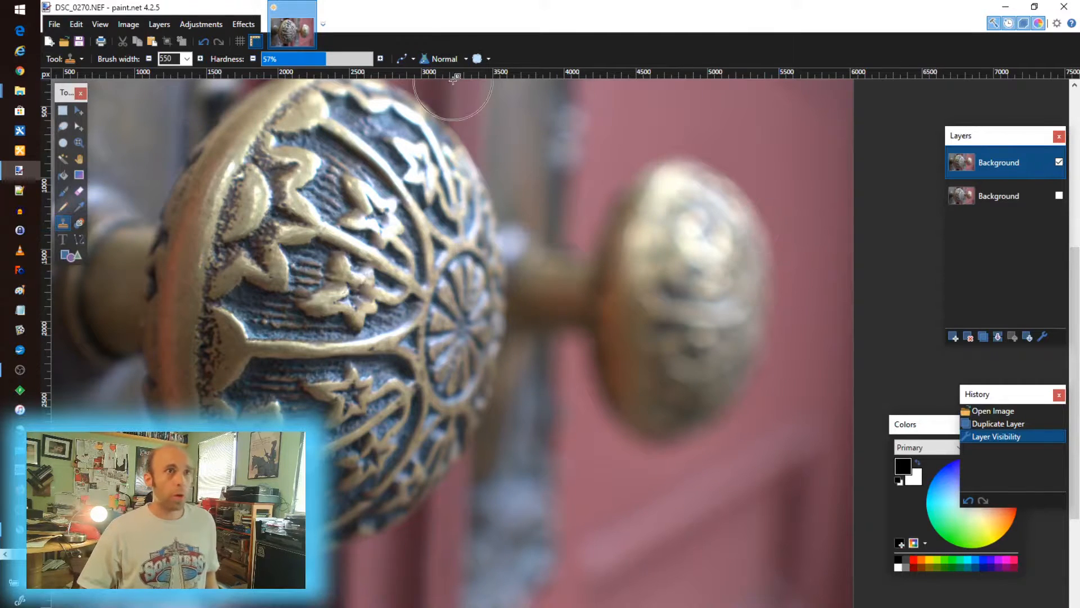
drag(336, 63, 332, 65)
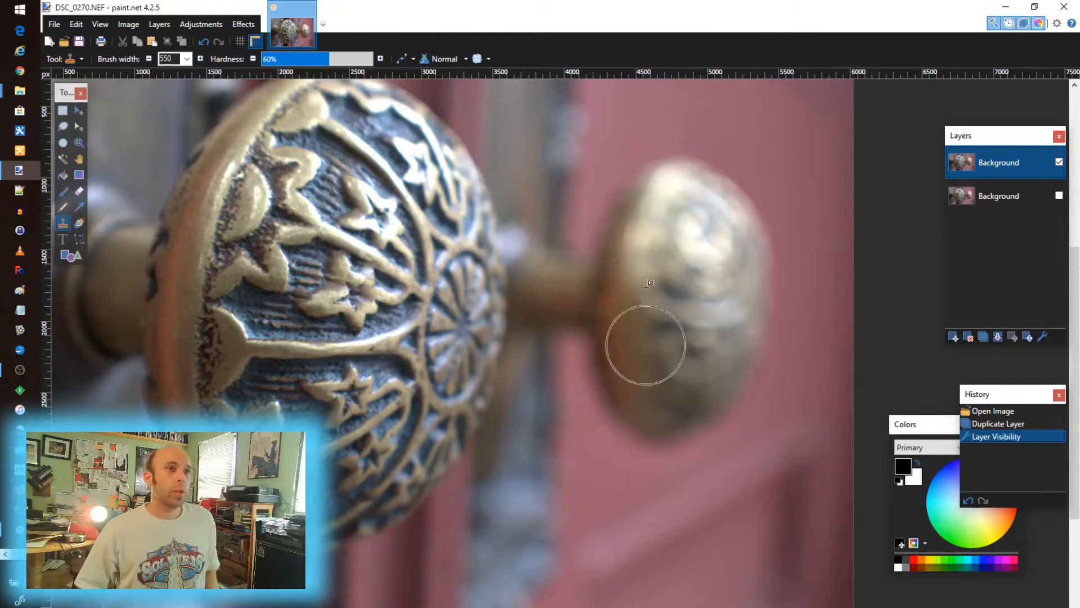
Sample the red door above the rear knob, clone it over the knob's upper edge, and undo the last stroke.
scroll(669, 140, up, 2)
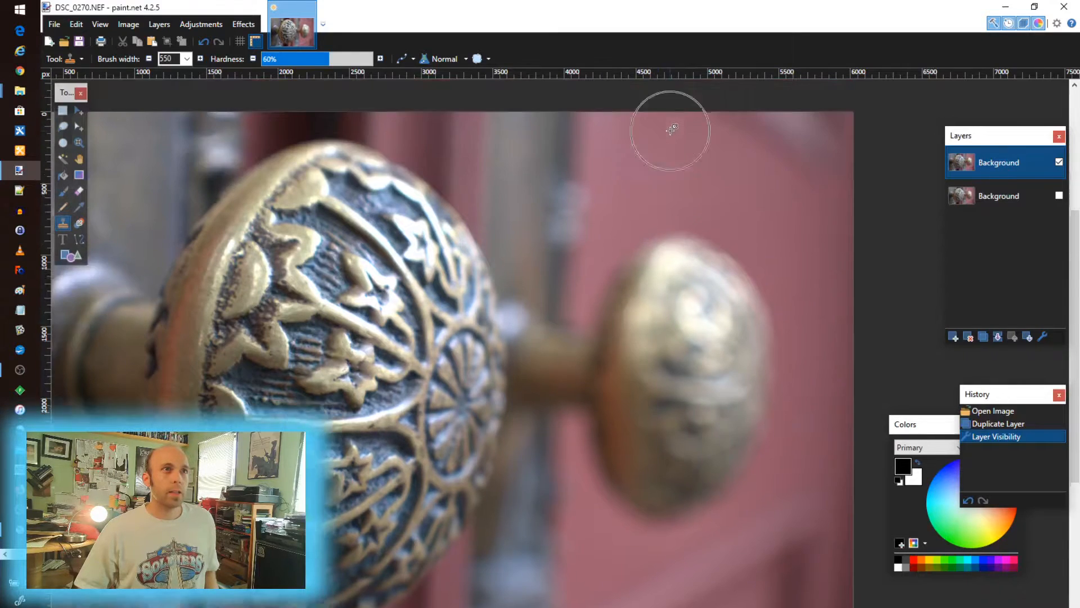
scroll(671, 152, up, 2)
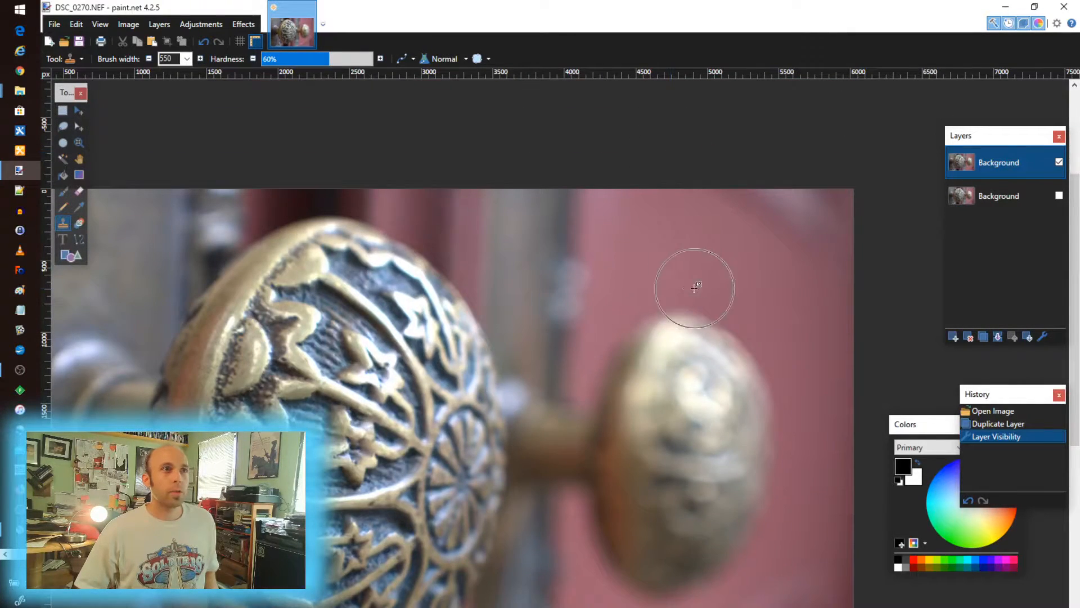
ctrl+click(661, 232)
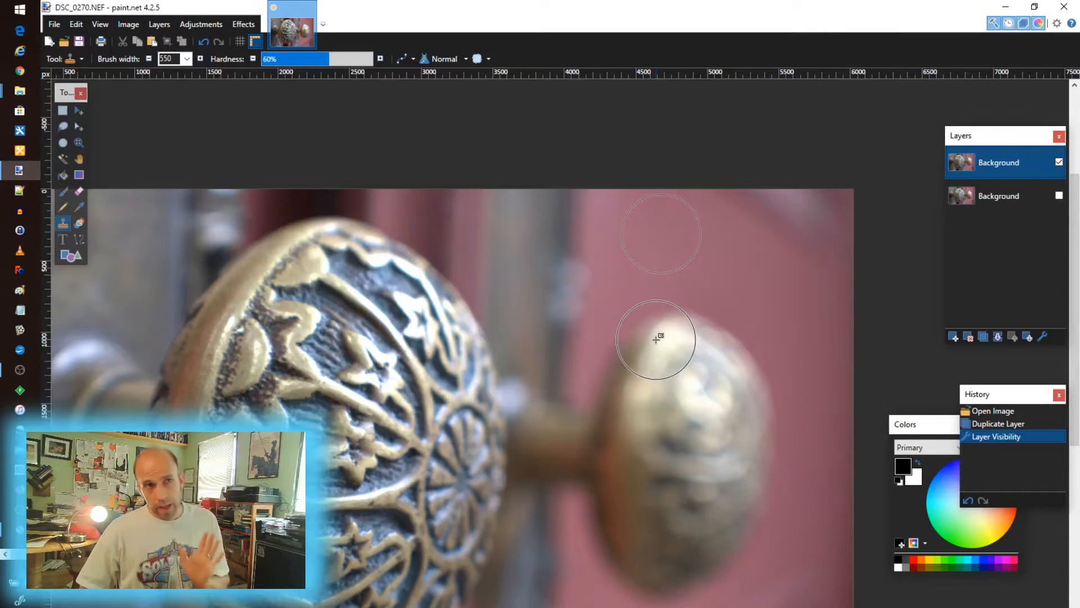
click(658, 337)
drag(656, 331, 693, 336)
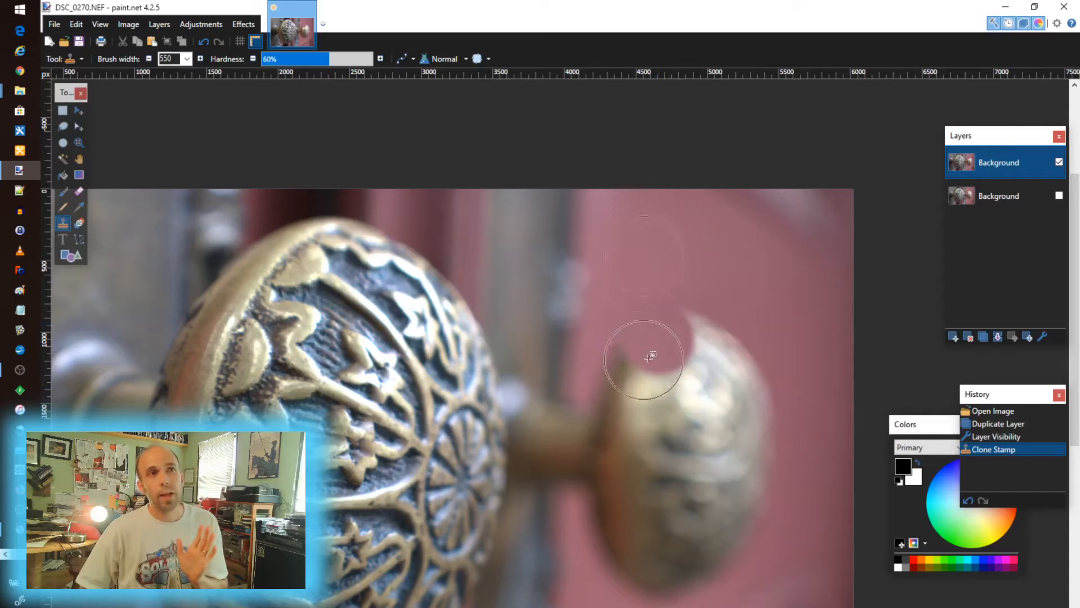
mouse_move(700, 379)
mouse_down()
mouse_move(699, 356)
mouse_move(671, 392)
mouse_move(681, 373)
mouse_move(672, 336)
mouse_move(719, 333)
mouse_move(700, 329)
mouse_up()
key(ctrl+z)
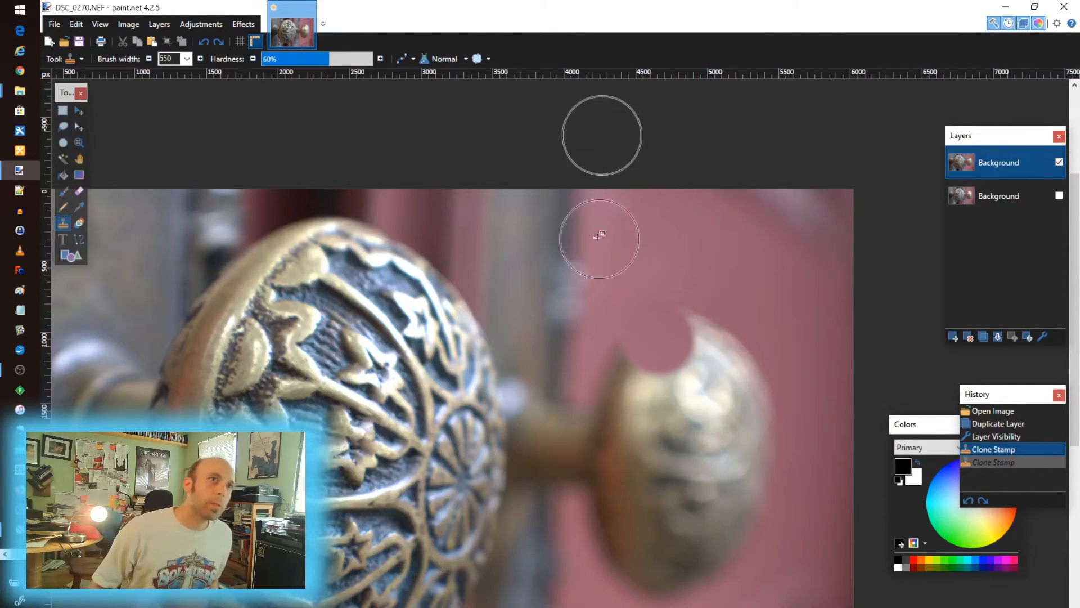
Lower the Clone Stamp hardness to 41% and clone the red door over the upper half of the rear knob.
drag(325, 63, 307, 62)
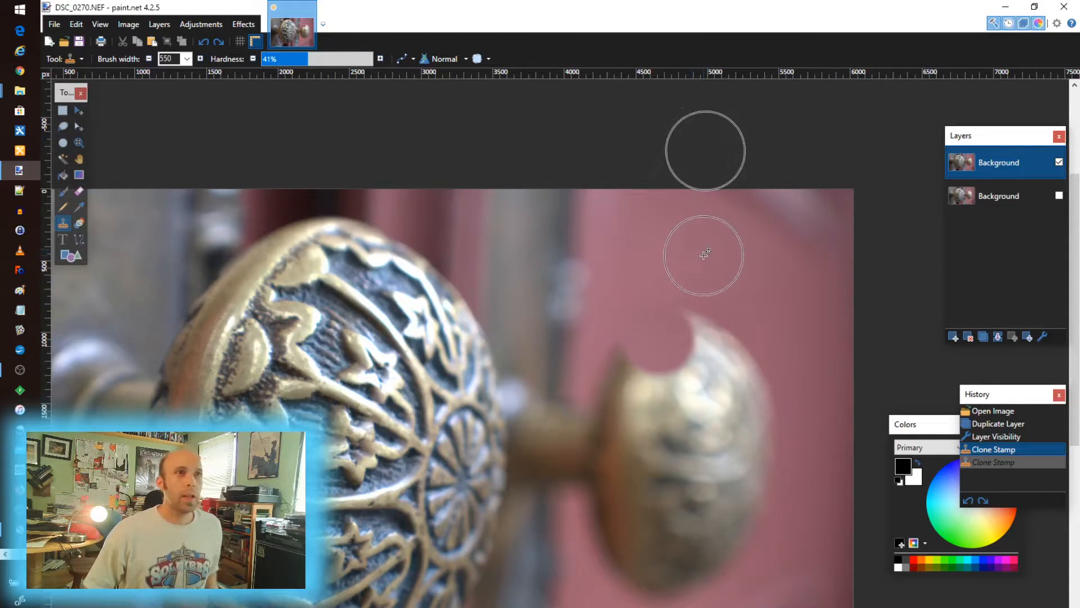
click(696, 338)
click(733, 345)
click(749, 376)
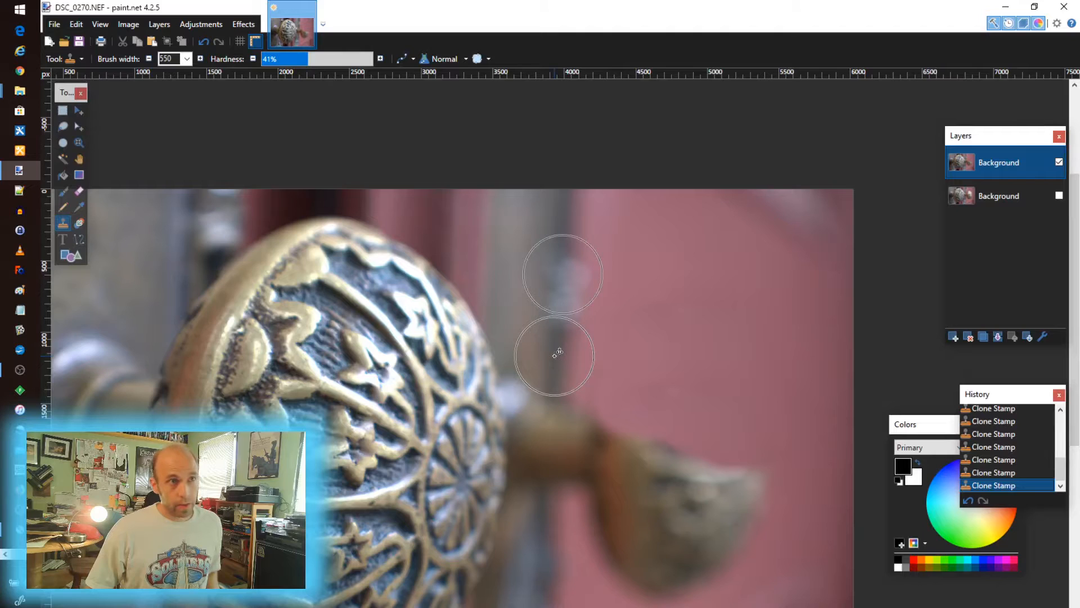
Sample the door's dark vertical edge above the knob shaft, clone it down over the shaft, and undo the last stroke.
ctrl+click(554, 356)
click(550, 434)
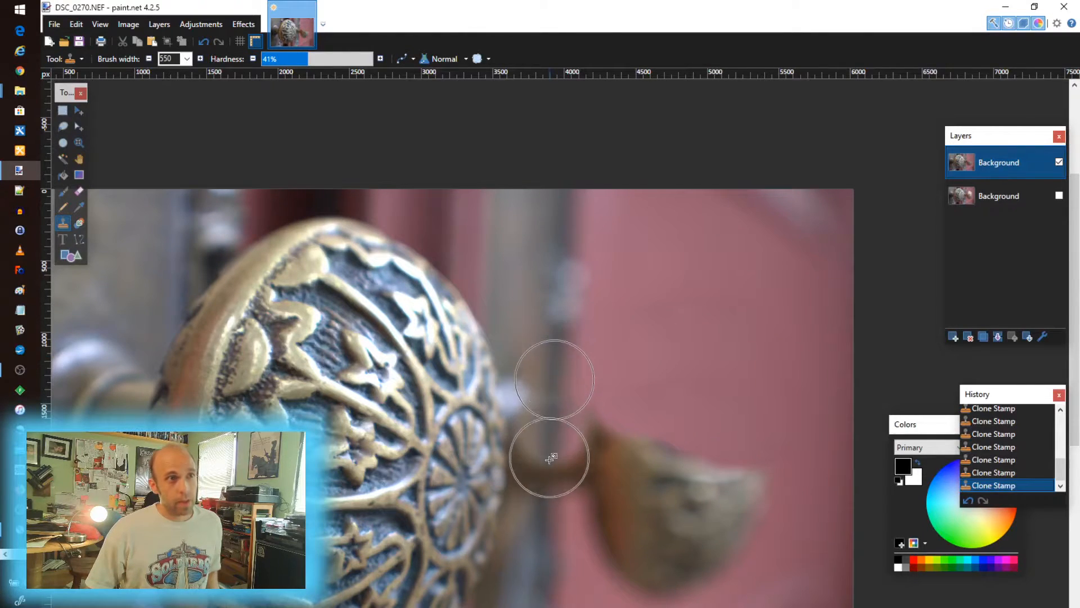
click(545, 482)
drag(549, 498, 570, 465)
key(ctrl+z)
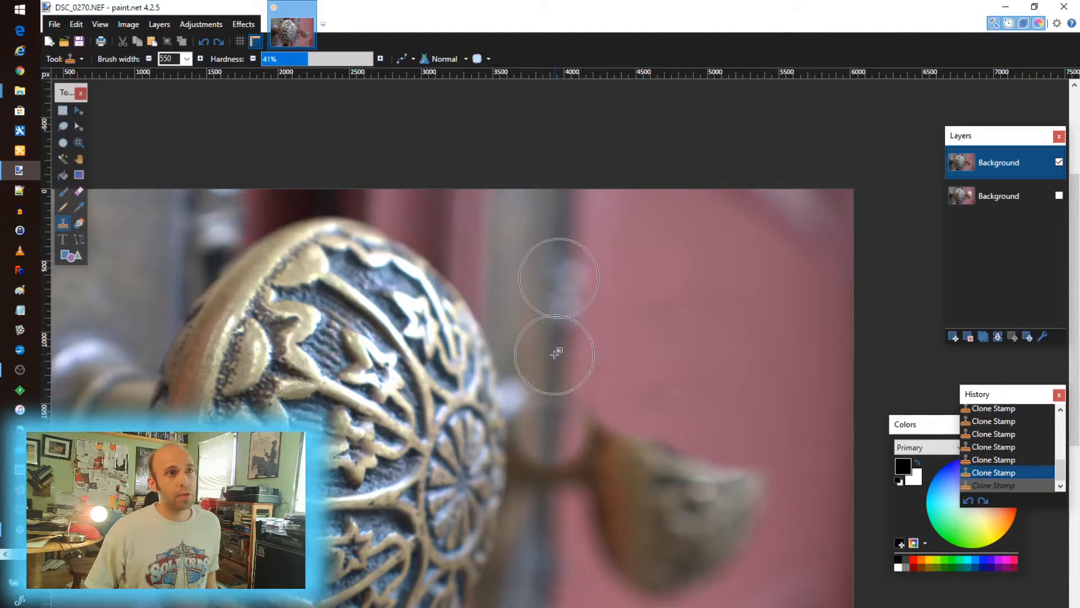
Clone the door edge over the rest of the shaft, undo that stroke, and redo it at 28% hardness.
click(545, 472)
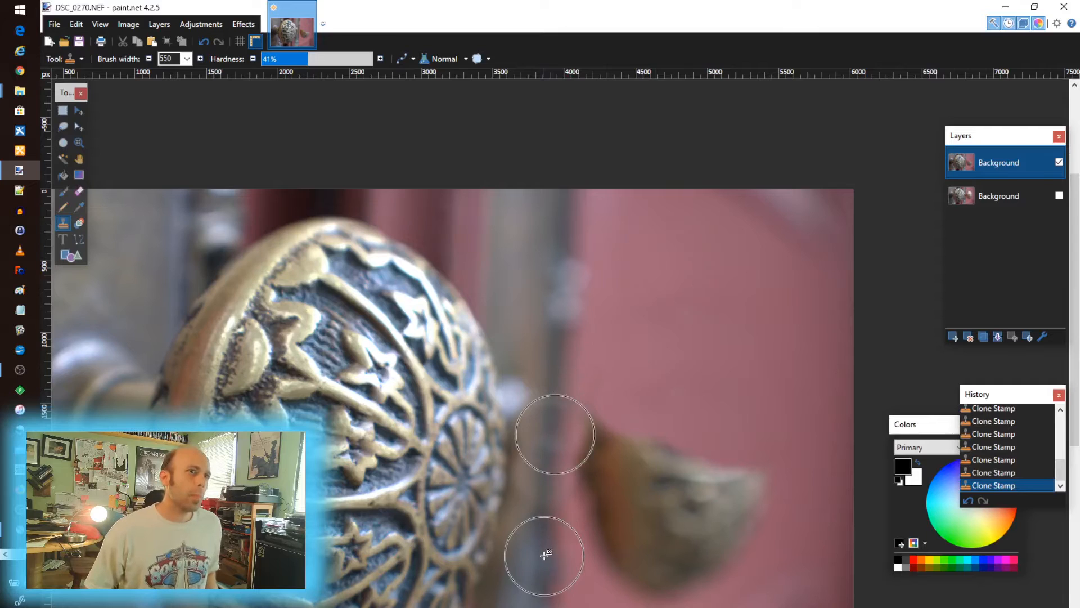
key(ctrl+z)
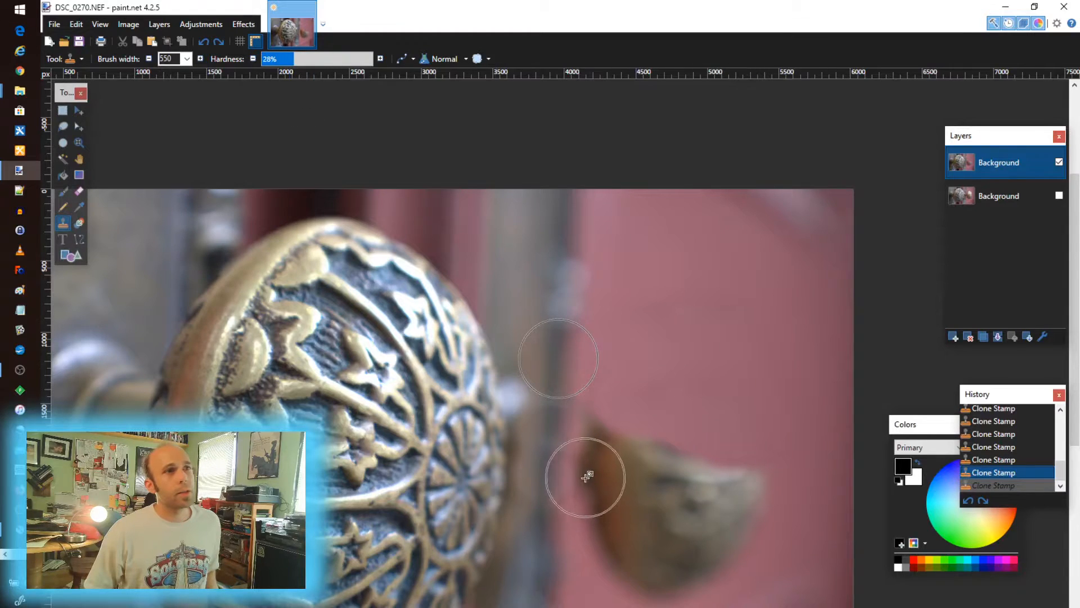
click(549, 446)
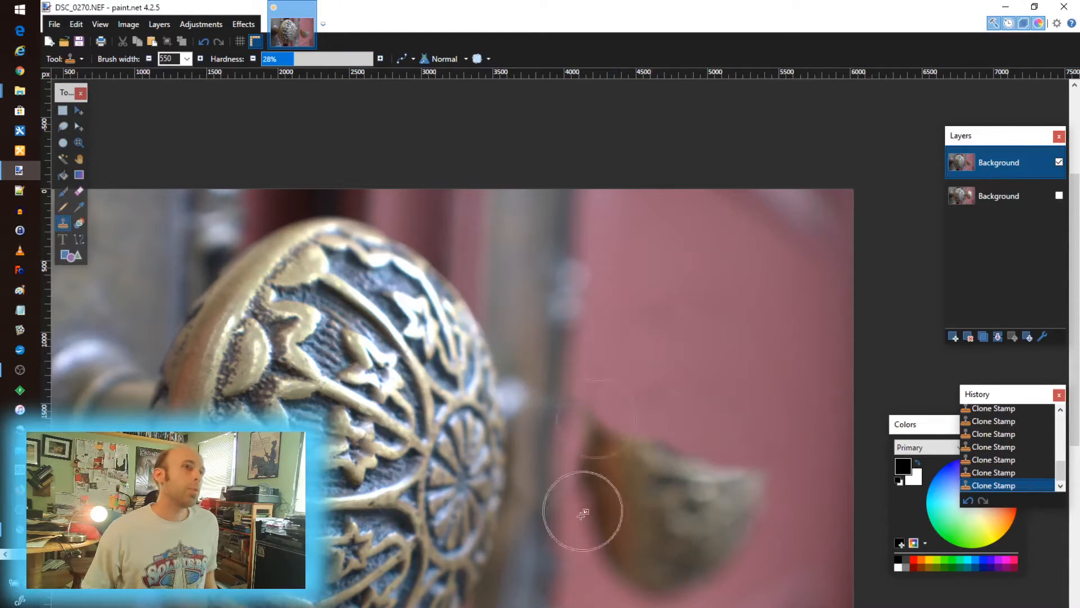
drag(555, 526, 547, 517)
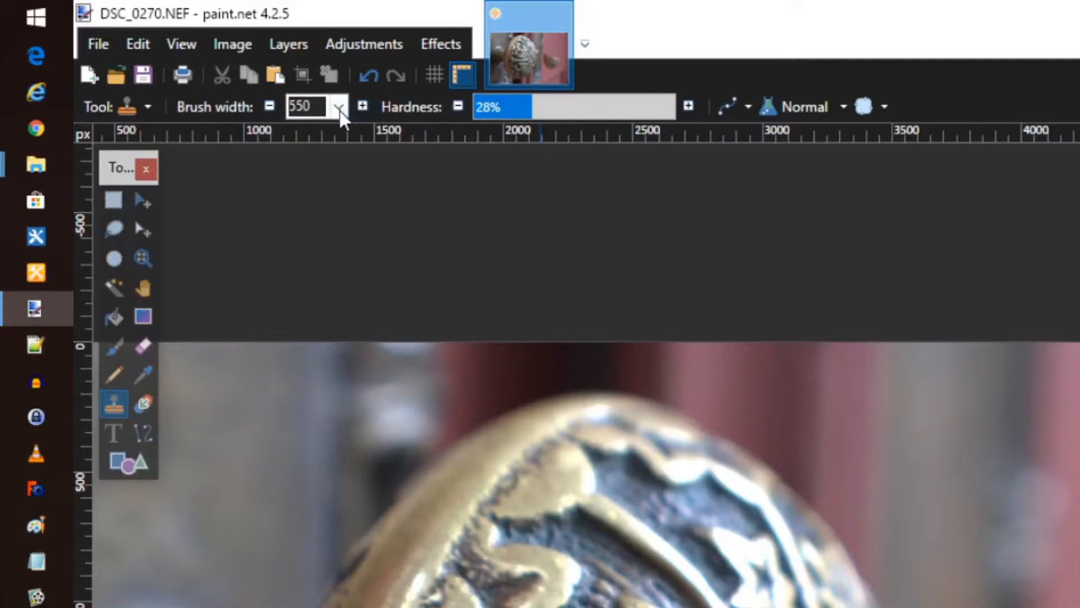
Set the Clone Stamp to a brush width of 850 and a hardness of 17%.
click(187, 58)
click(163, 211)
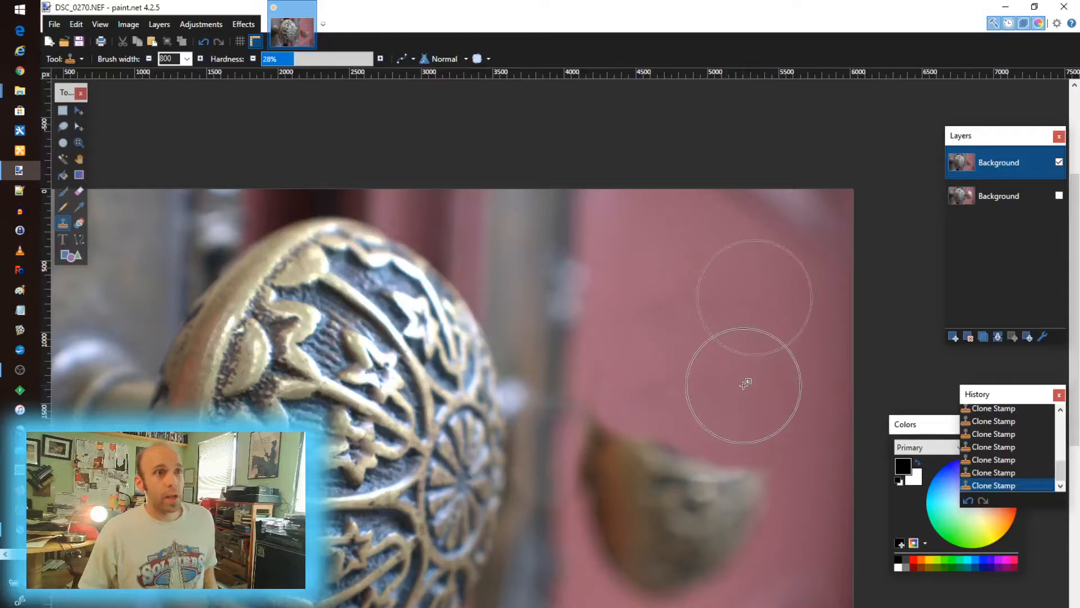
drag(288, 56, 280, 59)
click(186, 59)
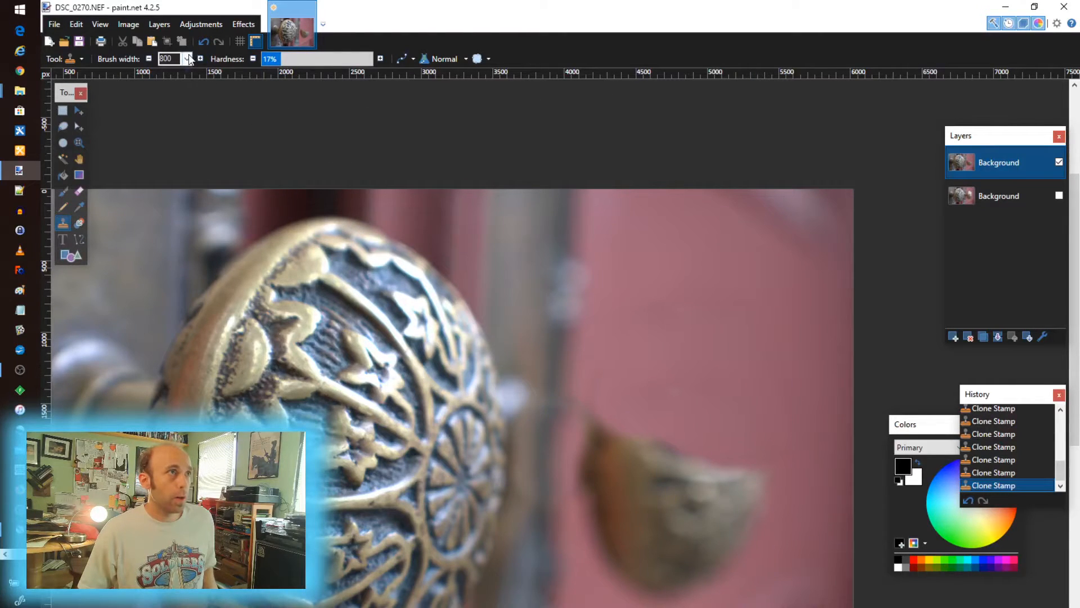
click(164, 226)
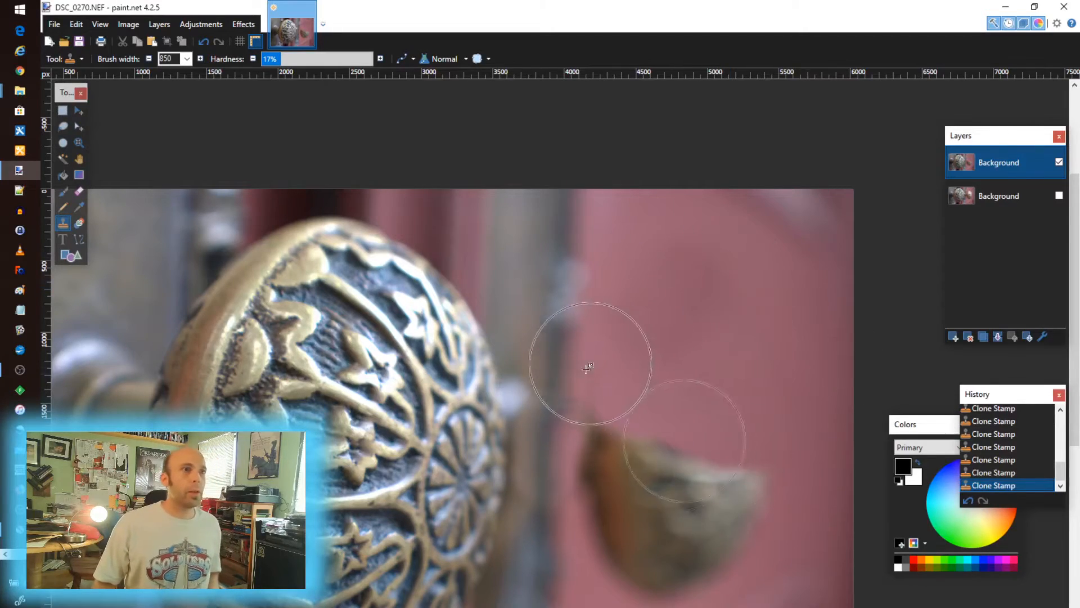
Inspect the cloned seam beside the front knob up close and set the Clone Stamp brush width to 35.
scroll(591, 349, up, 3)
scroll(567, 335, up, 2)
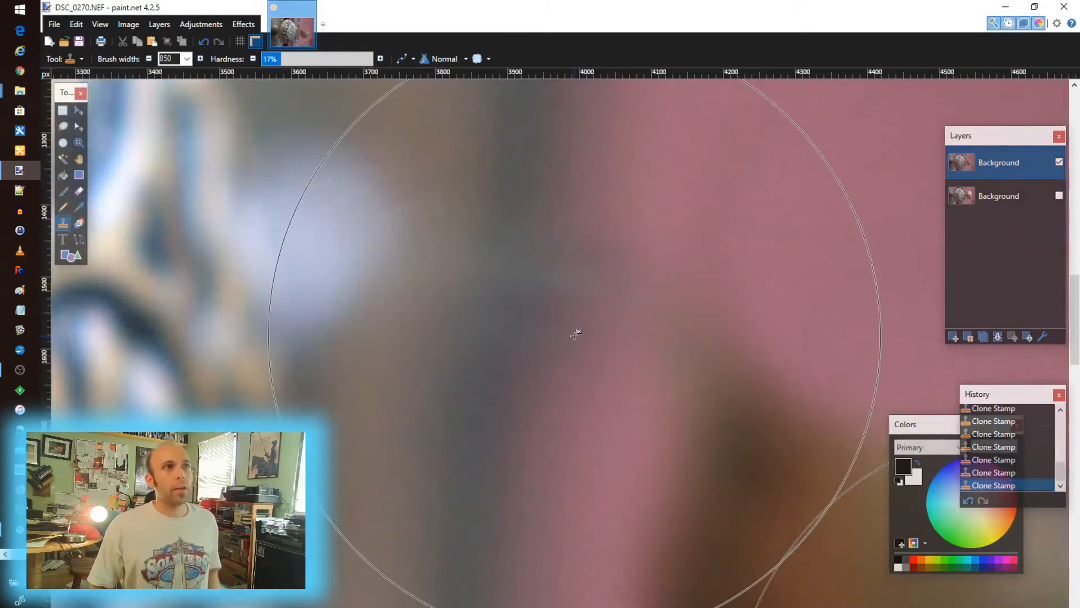
scroll(567, 335, down, 4)
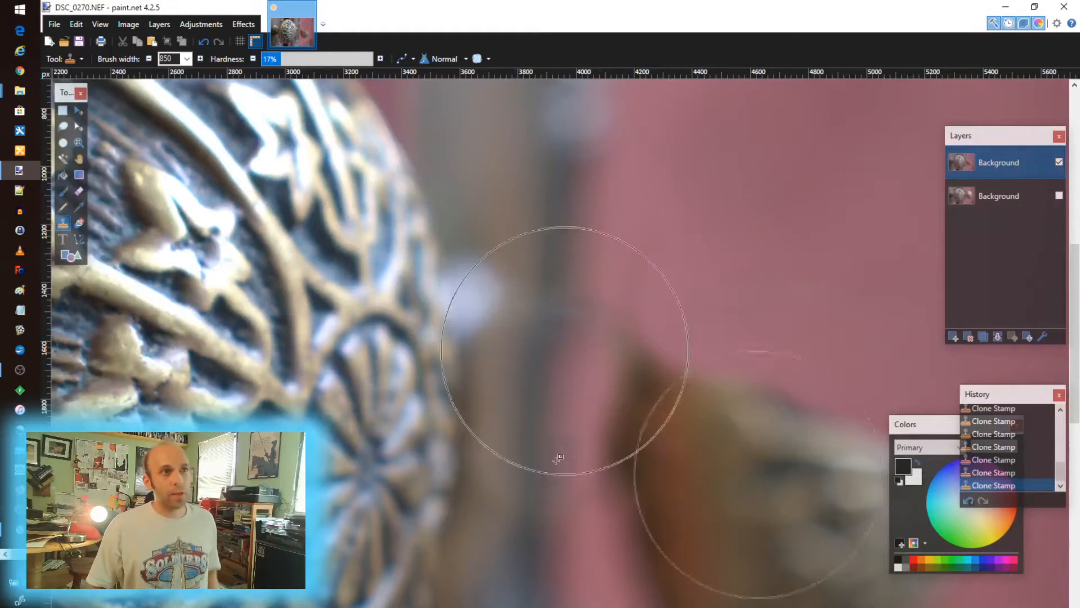
click(186, 58)
click(177, 113)
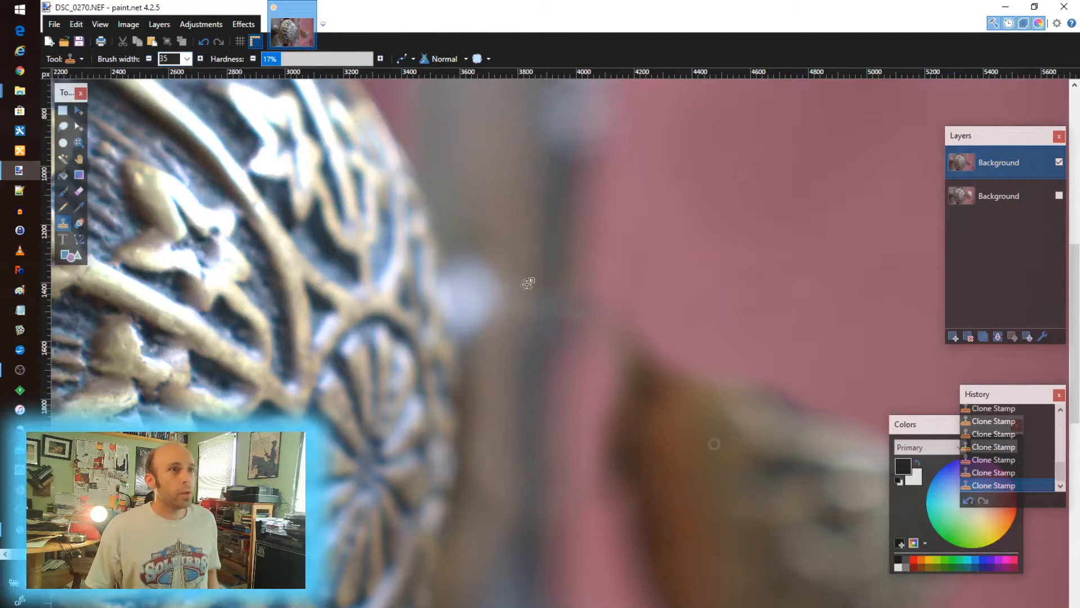
Enlarge the Clone Stamp brush width through 60, 75 and 100 until it is set to 250.
click(188, 59)
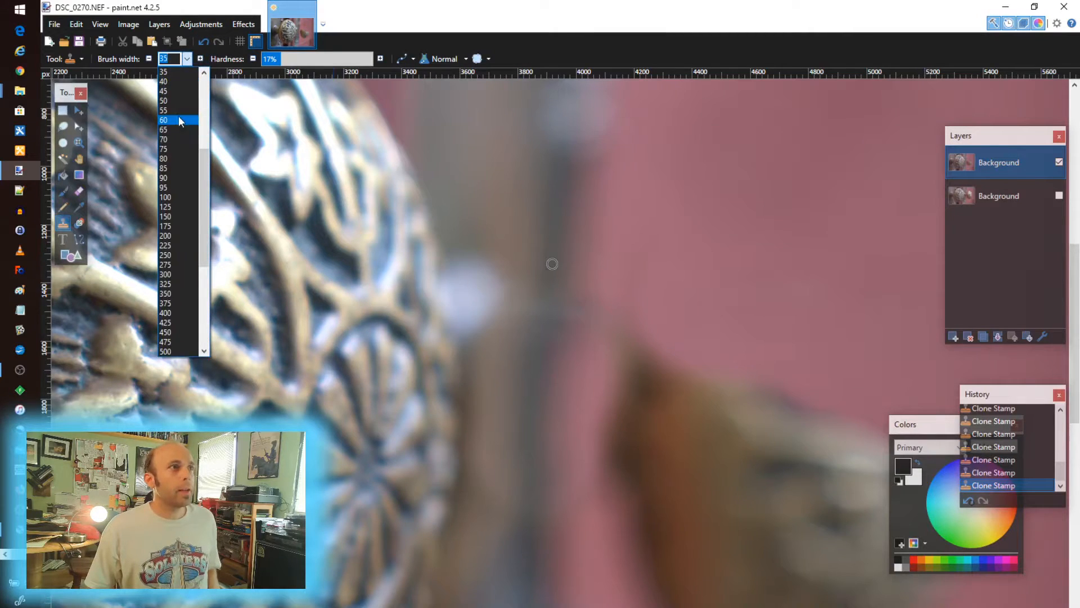
click(180, 120)
click(186, 59)
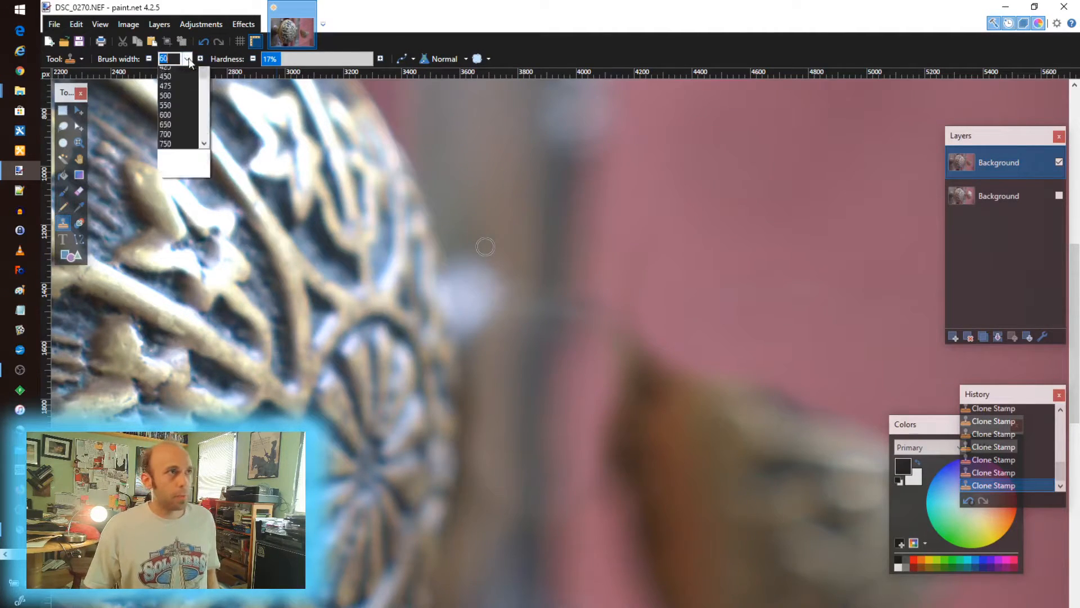
click(177, 99)
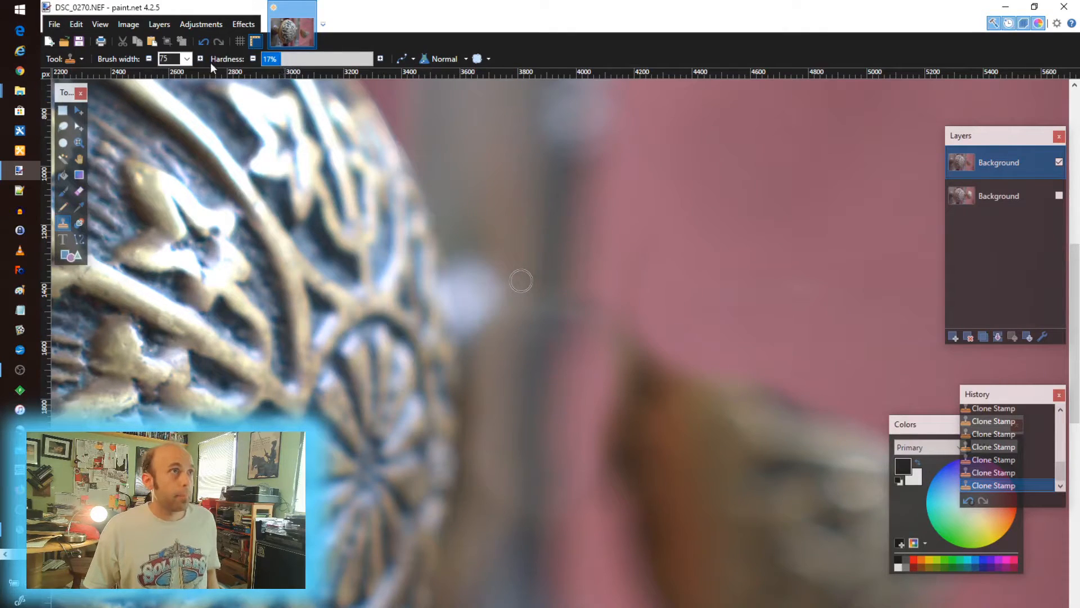
click(187, 58)
click(178, 110)
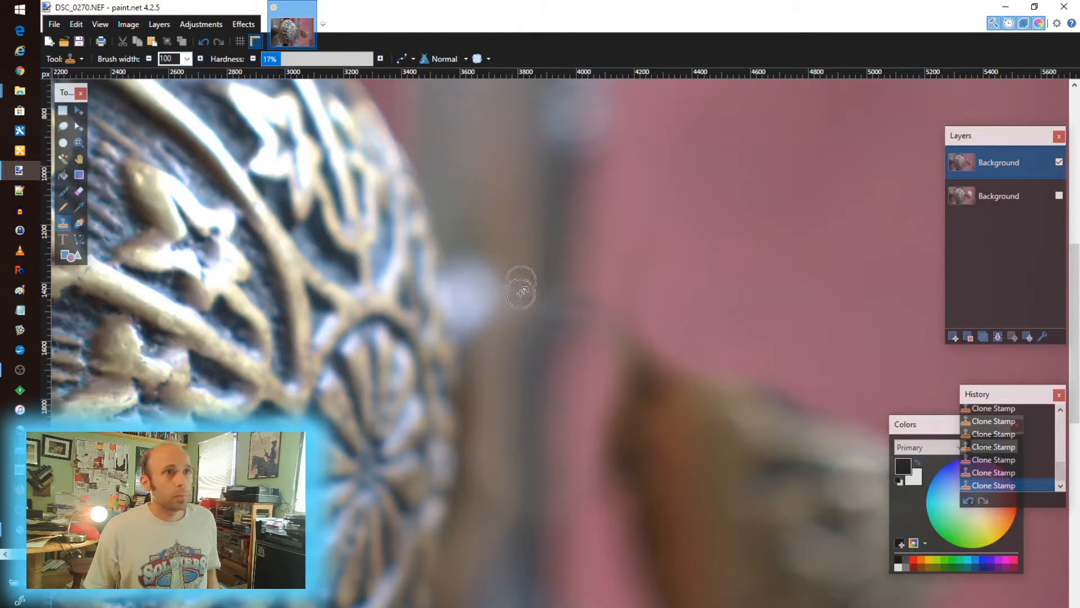
click(186, 58)
click(171, 127)
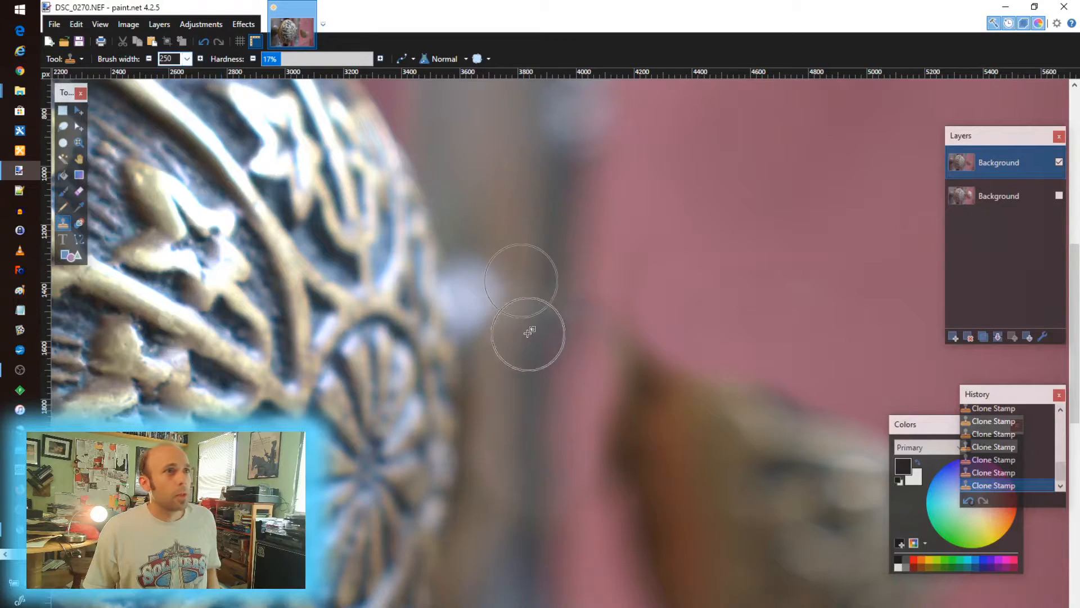
Try cloning nearby parts of the door edge over the seam beside the front knob, undoing each stroke.
ctrl+click(537, 276)
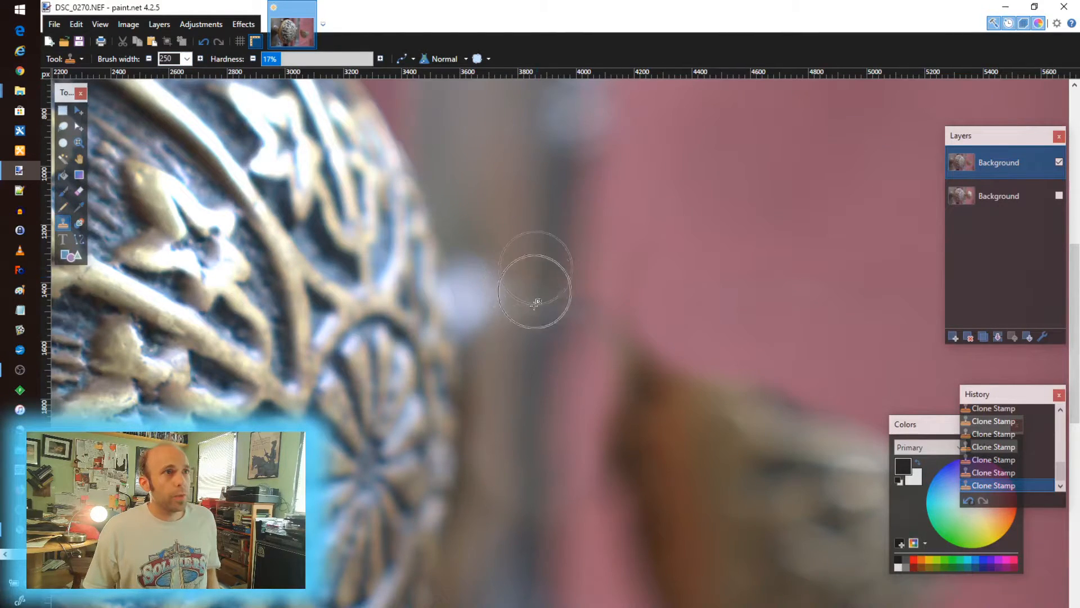
key(ctrl+z)
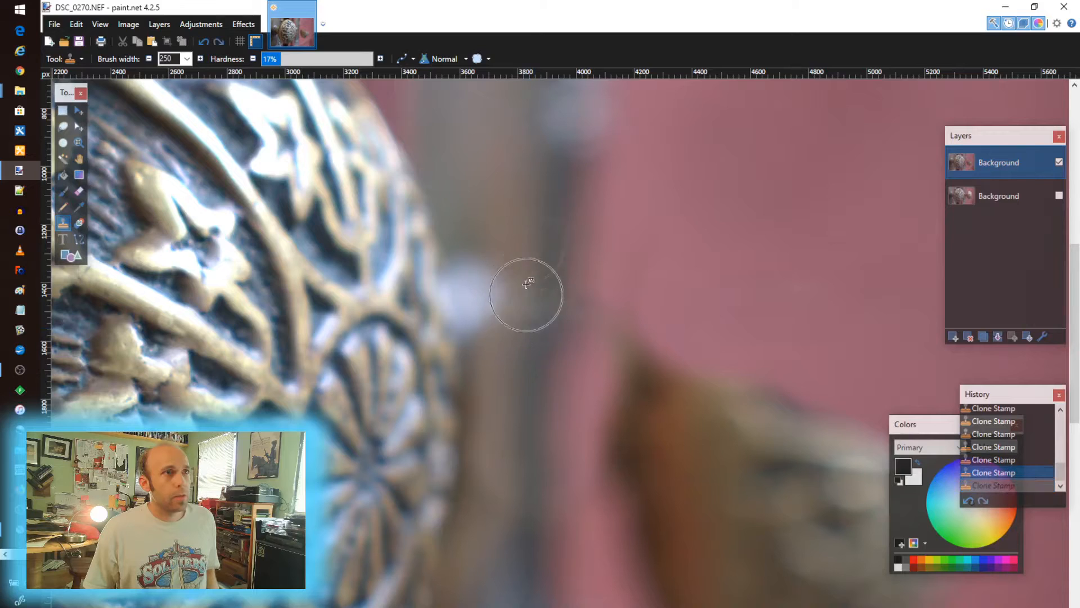
ctrl+click(482, 397)
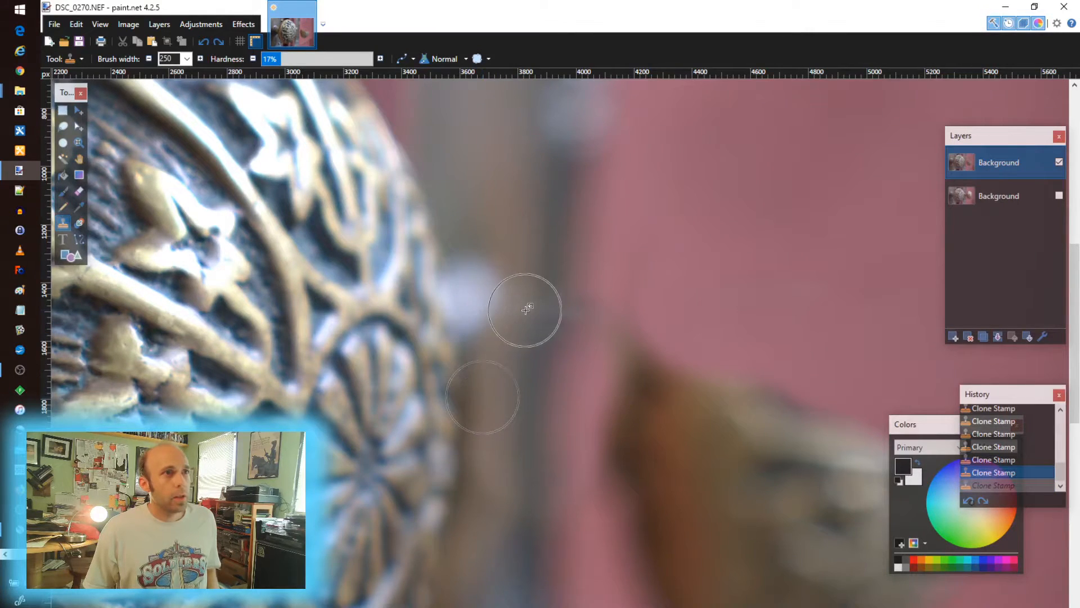
click(509, 350)
key(ctrl+z)
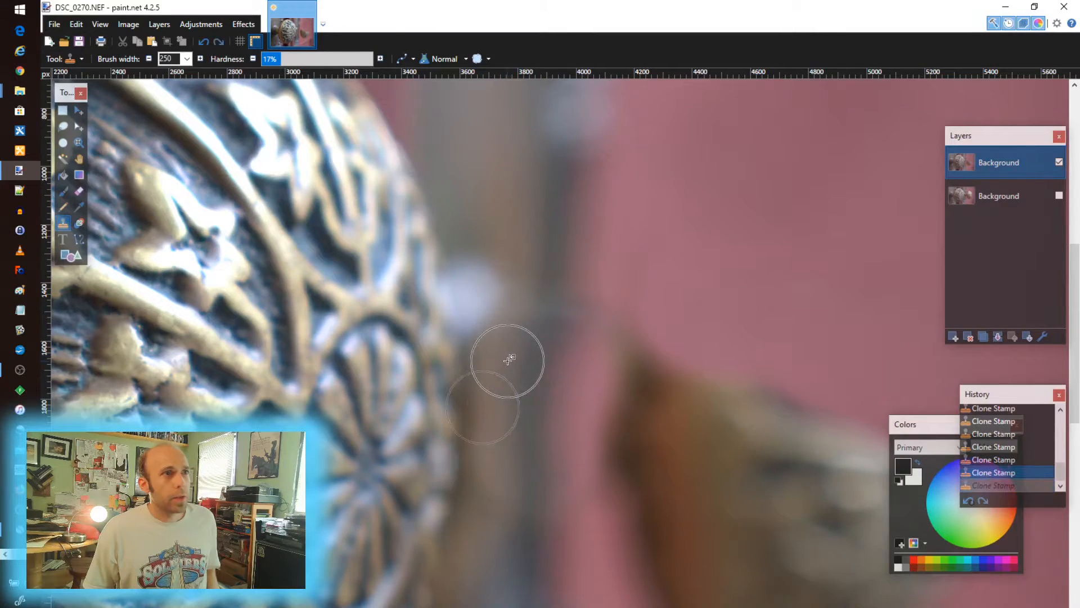
Sample the pink door below the seam, clone it over the smudge above the rear knob's remains, and review the whole photo.
ctrl+click(587, 389)
click(583, 352)
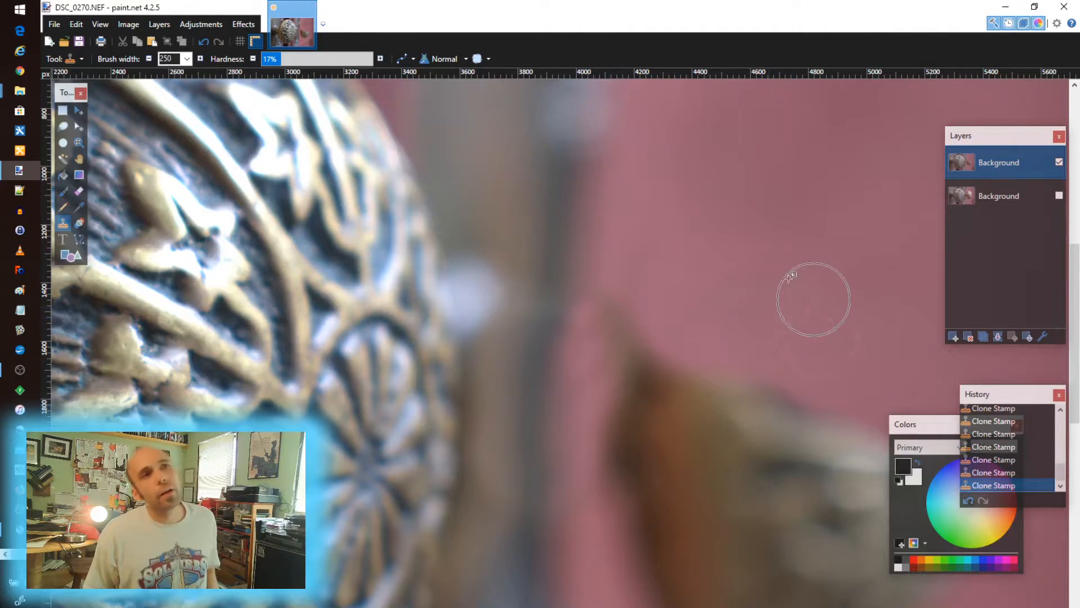
ctrl+scroll(706, 261, down, 2)
scroll(706, 261, down, 4)
ctrl+scroll(726, 250, down, 4)
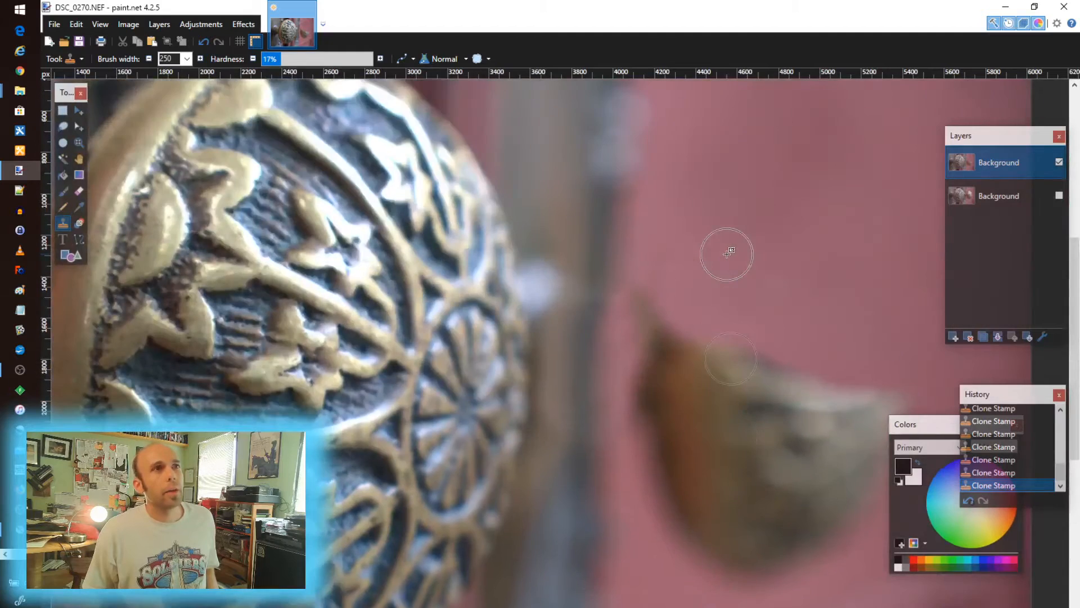
ctrl+scroll(728, 247, up, 2)
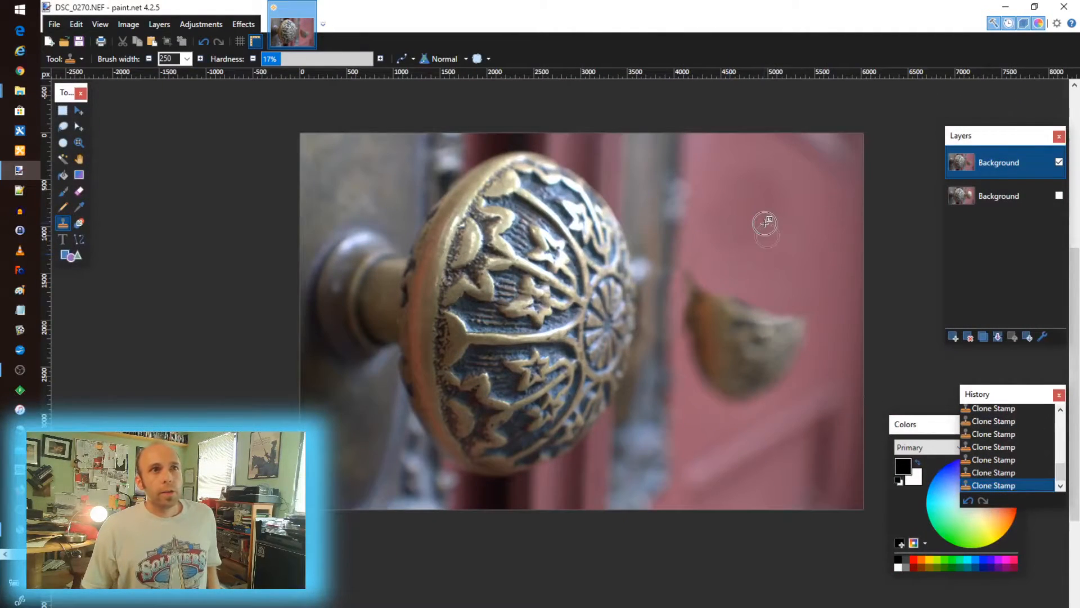
ctrl+scroll(765, 223, up, 1)
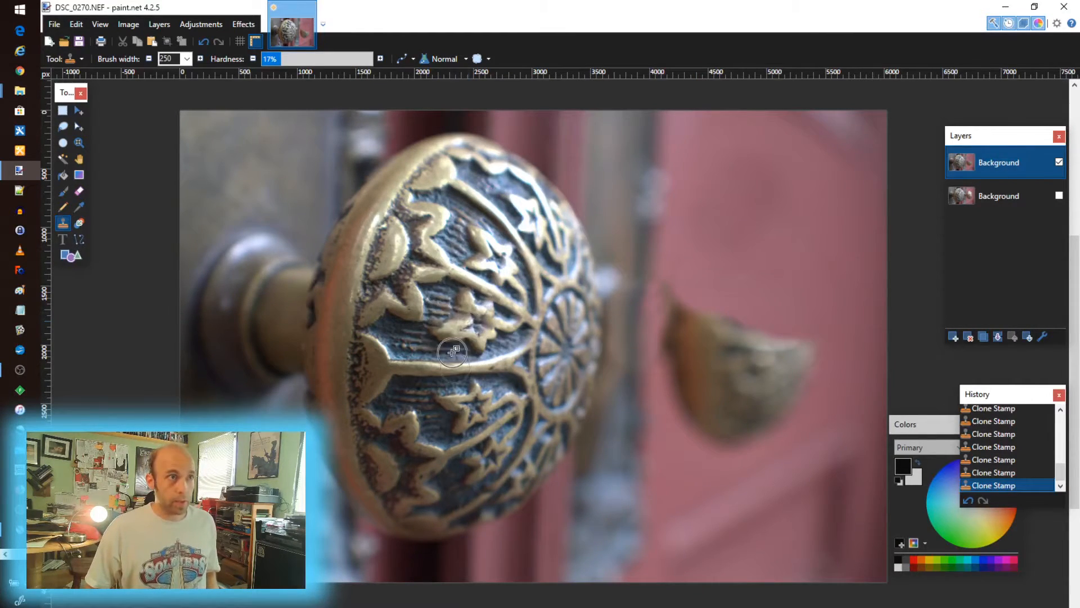
Clone the ridged texture over the star ornament on the front knob's face with the 250-wide brush.
scroll(463, 341, up, 6)
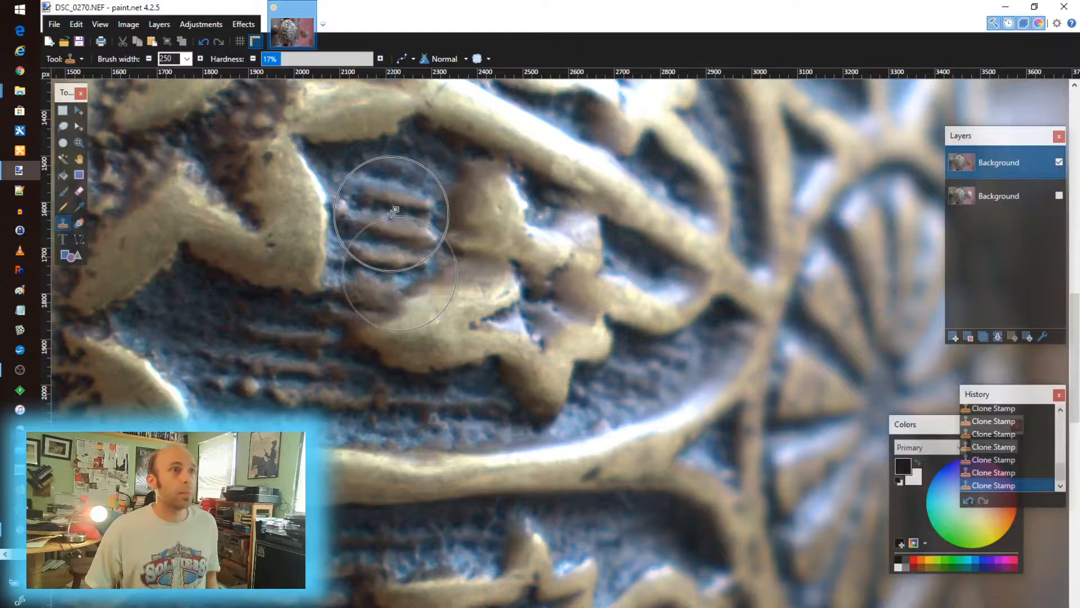
mouse_move(391, 214)
mouse_down()
mouse_move(549, 259)
mouse_move(568, 248)
mouse_up()
mouse_move(439, 232)
mouse_down()
mouse_move(337, 212)
mouse_move(362, 204)
mouse_move(441, 227)
mouse_up()
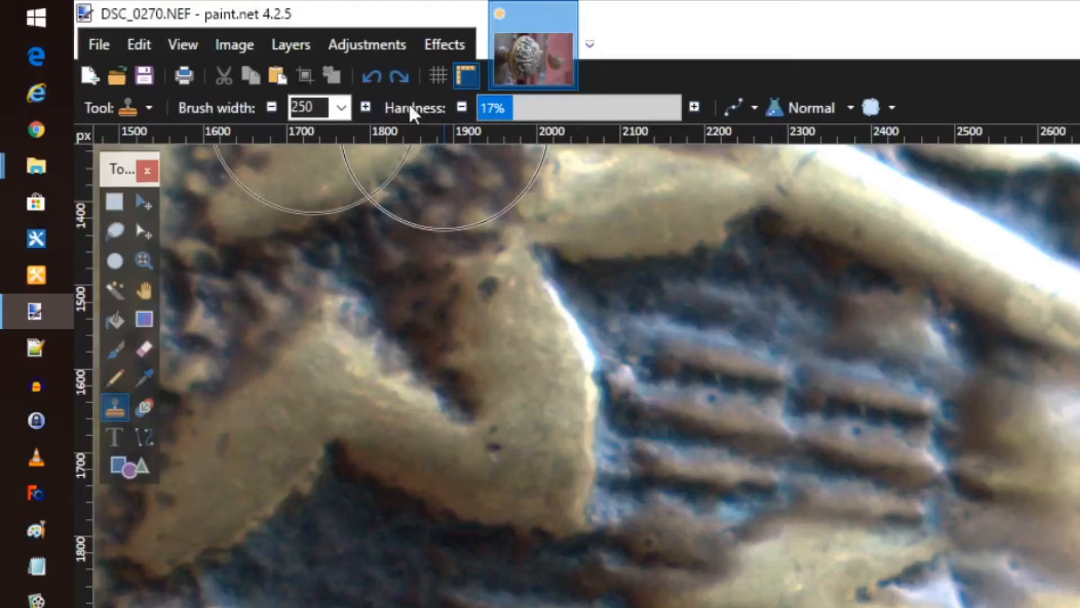
Set the Clone Stamp brush width to 90 and extend the ridged texture across the upper part of the star ornament.
click(187, 59)
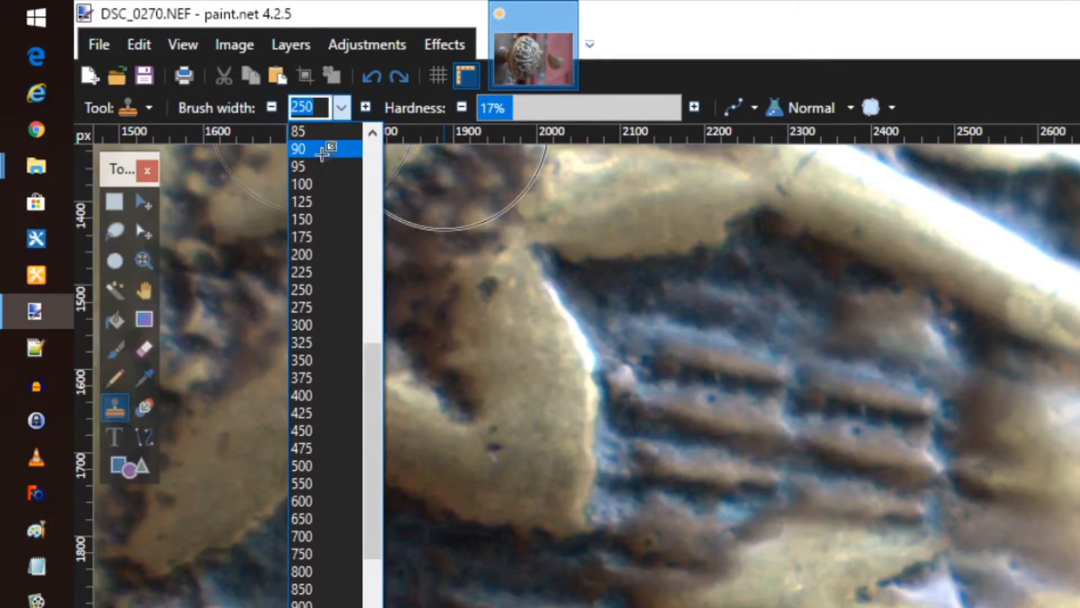
click(321, 161)
click(433, 210)
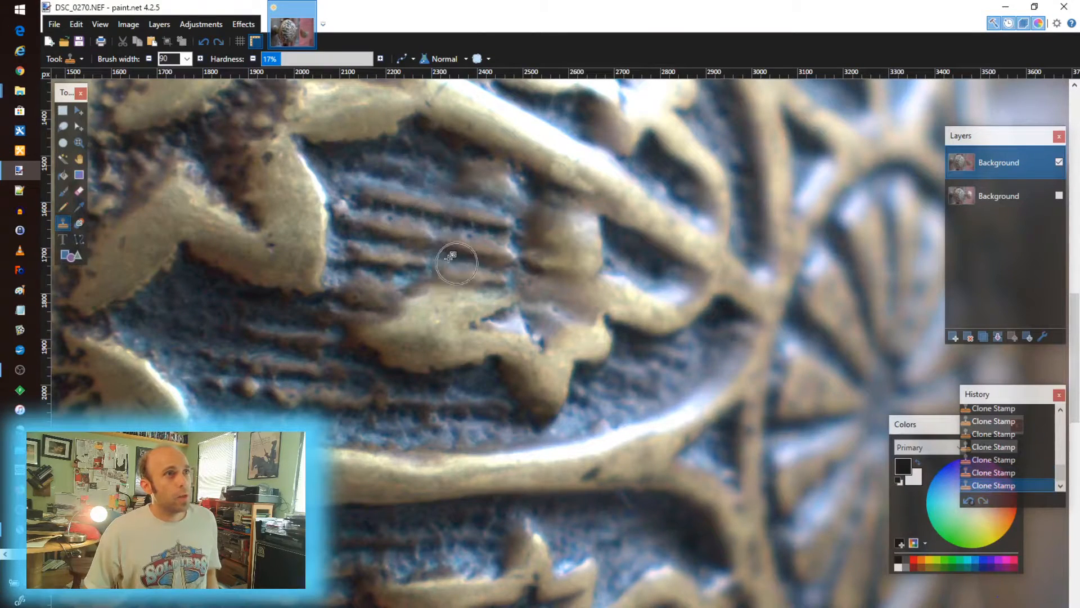
mouse_move(434, 244)
mouse_down()
mouse_move(426, 271)
mouse_move(454, 272)
mouse_up()
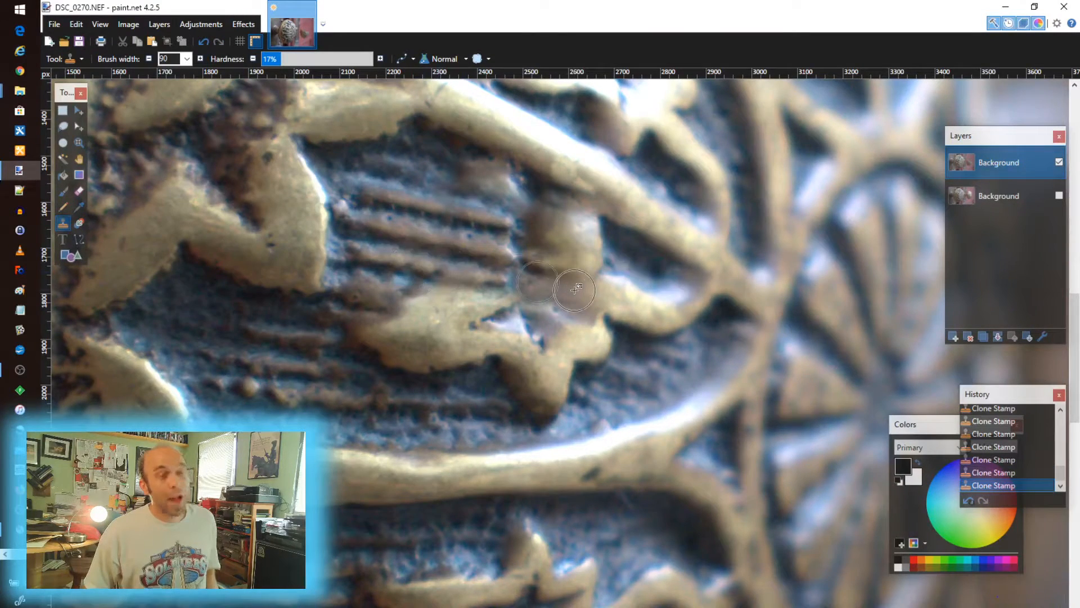
mouse_move(525, 241)
mouse_down()
mouse_move(523, 229)
mouse_move(533, 275)
mouse_move(506, 256)
mouse_move(502, 281)
mouse_move(565, 311)
mouse_up()
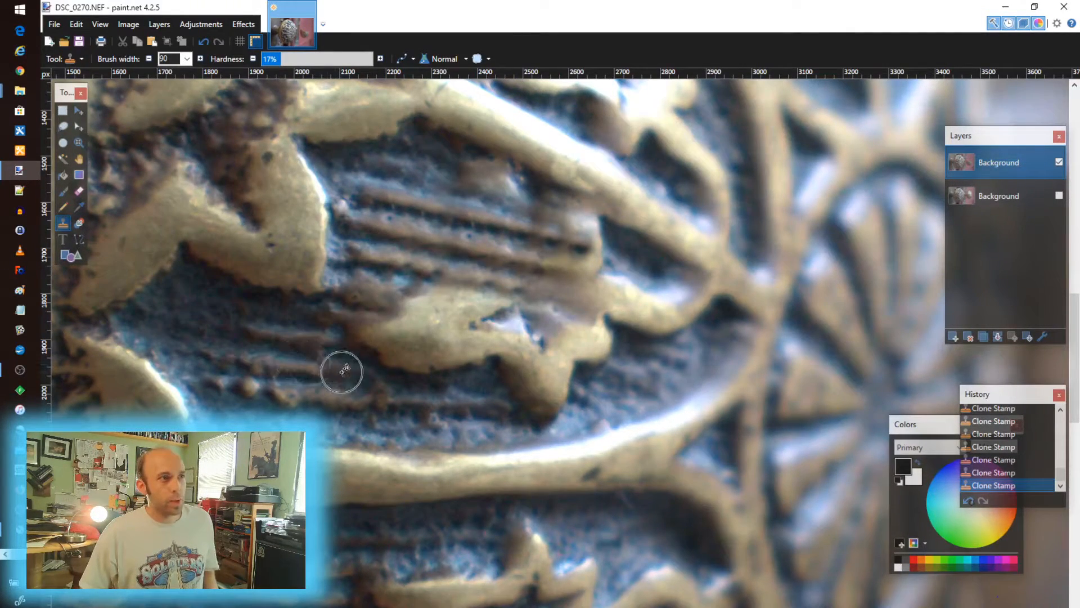
Undo the last stroke and clone the ridged texture over the lower leaf of the star ornament.
key(ctrl+z)
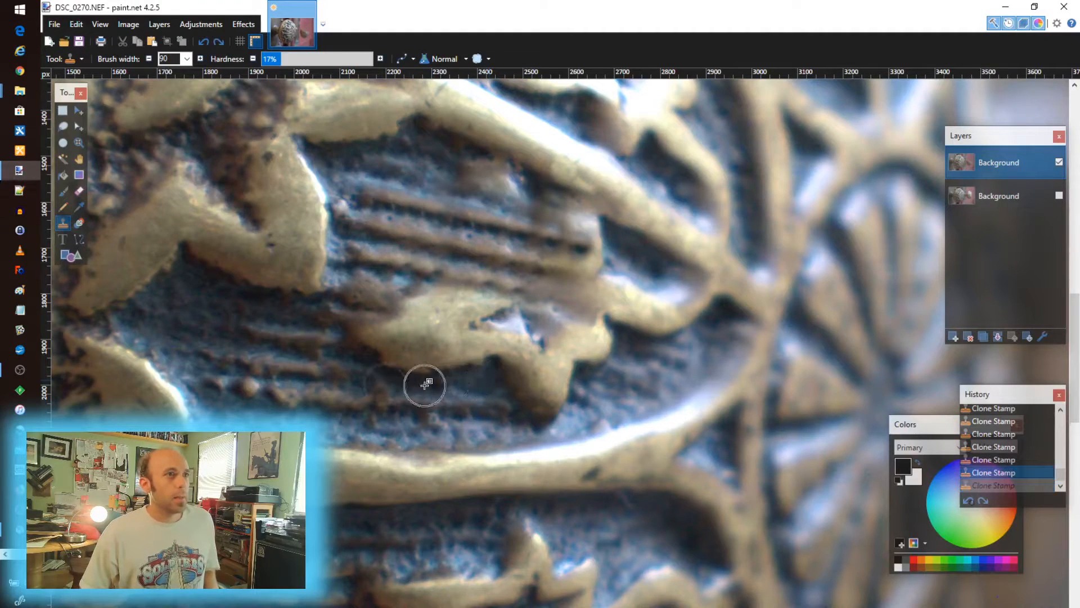
key(ctrl+y)
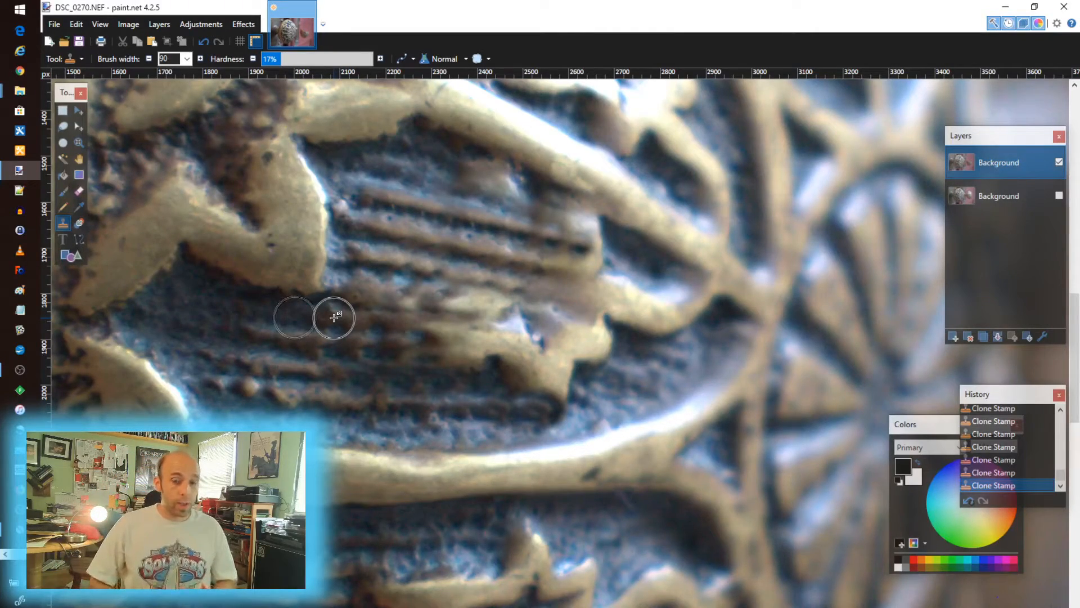
scroll(335, 316, down, 2)
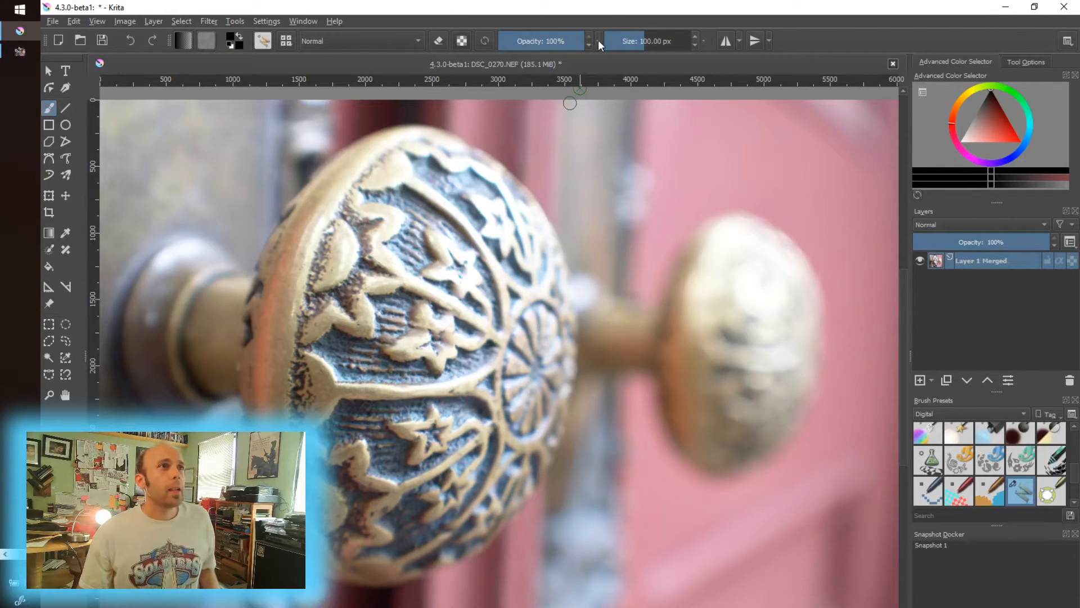
In Krita, set the clone brush to 698.38 px and 40% opacity and clone pink door over the top of the rear knob.
drag(643, 44, 687, 41)
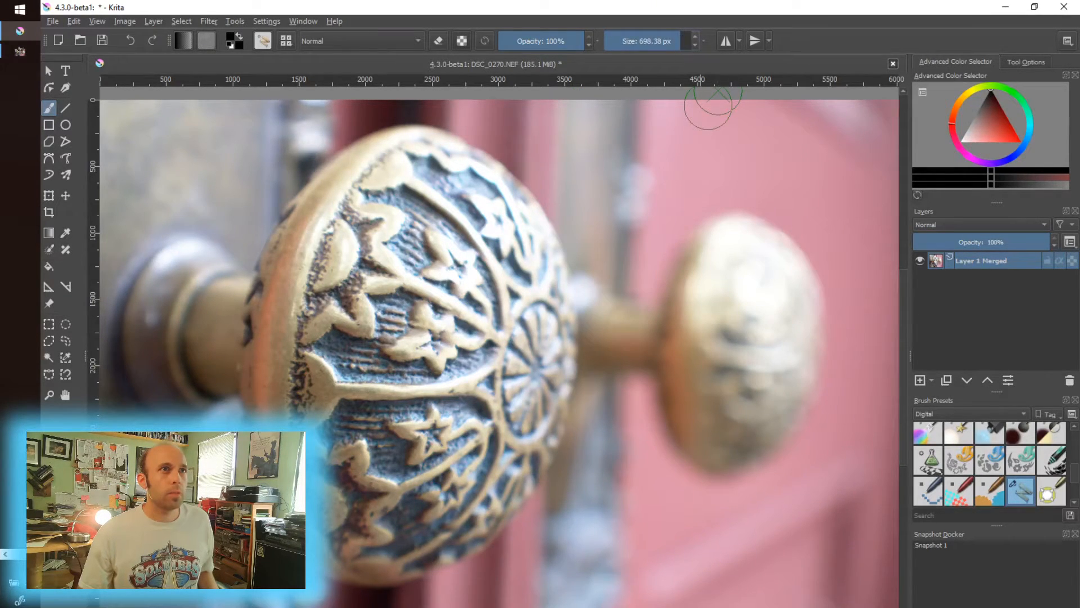
drag(581, 42, 538, 47)
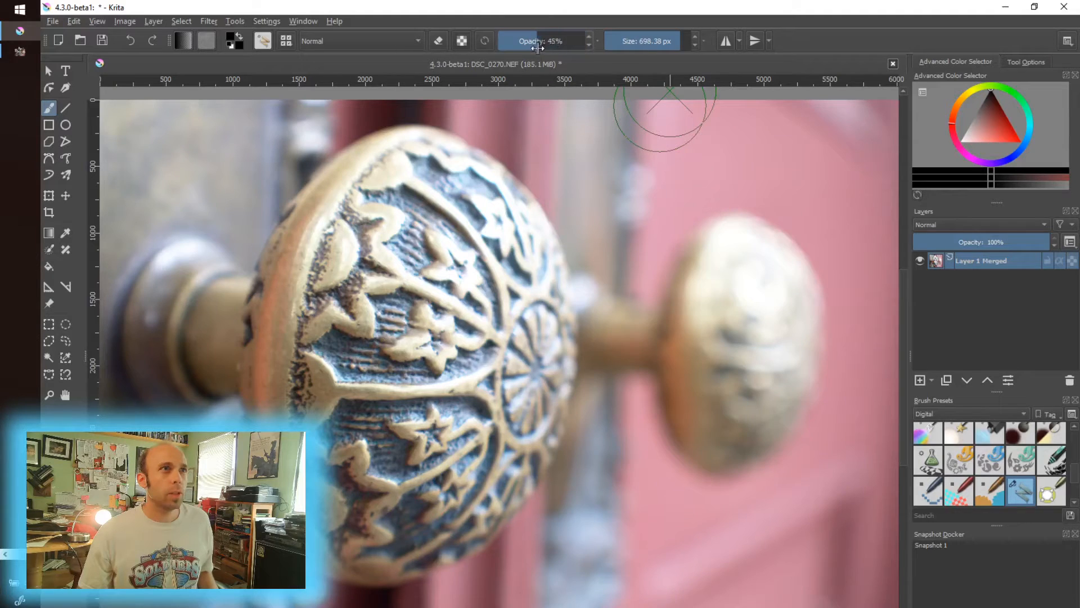
key(ctrl)
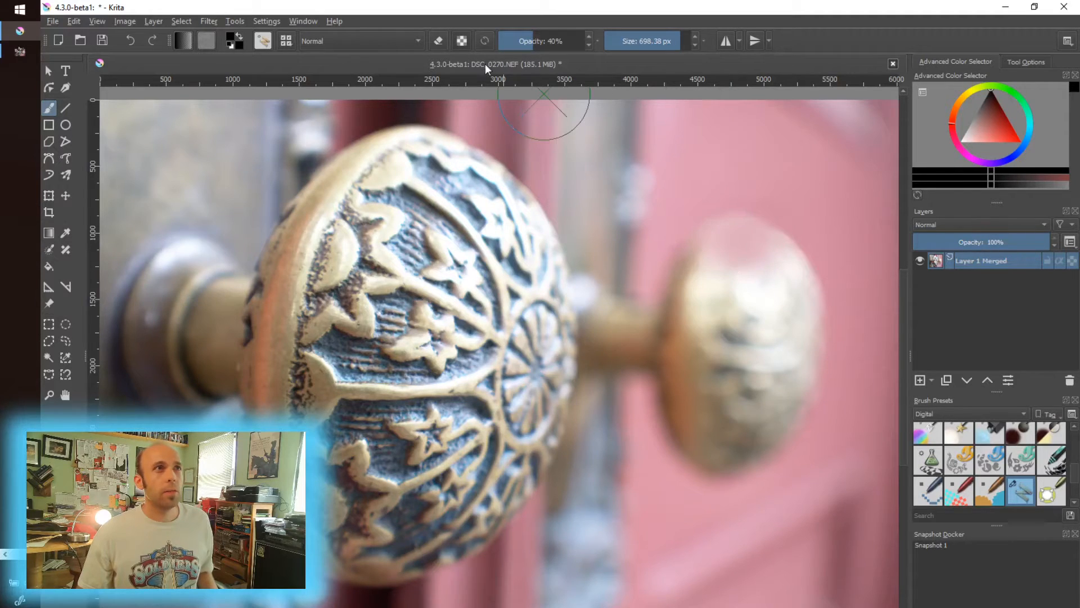
Raise the clone brush opacity to 55% and clone differently sampled areas of the pink door over the rear knob's upper part.
drag(531, 45, 546, 44)
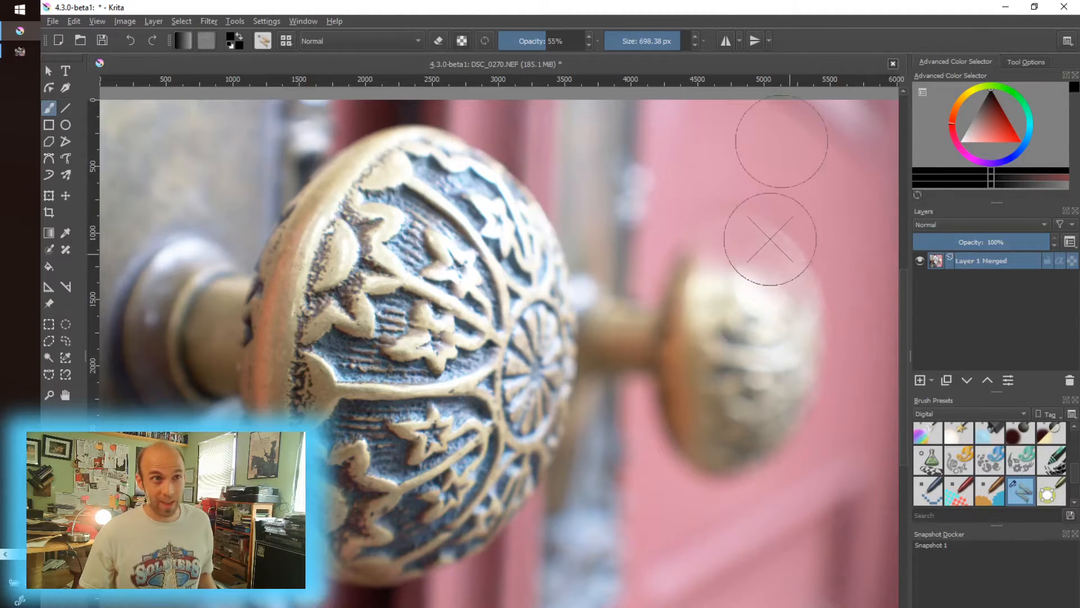
mouse_move(796, 253)
mouse_down()
mouse_move(793, 275)
mouse_move(733, 277)
mouse_up()
ctrl+click(721, 177)
ctrl+click(798, 162)
mouse_move(730, 227)
mouse_down()
mouse_move(733, 212)
mouse_move(773, 229)
mouse_up()
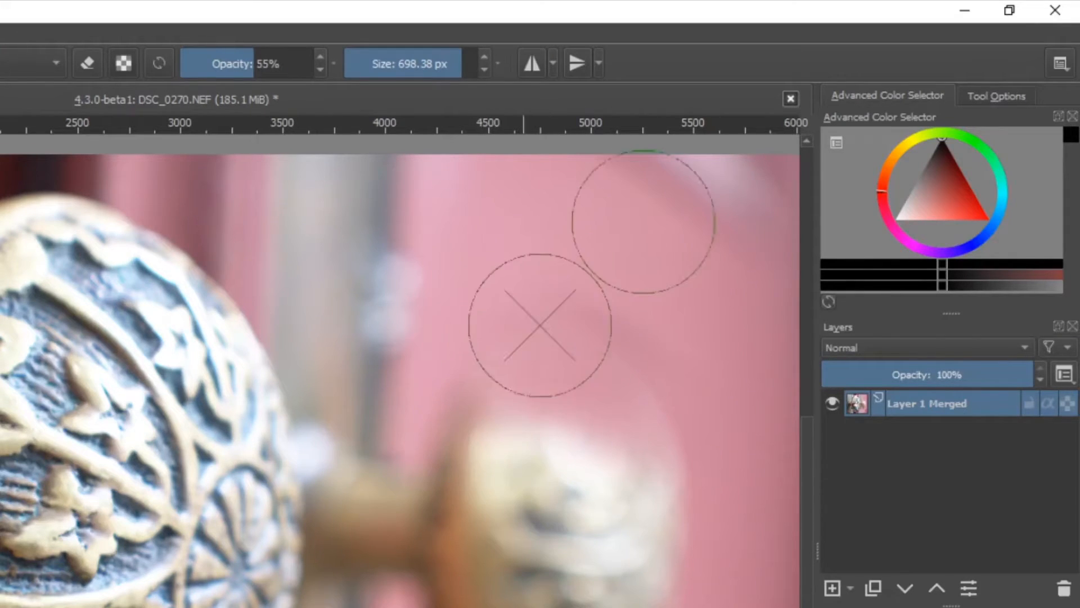
ctrl+click(523, 228)
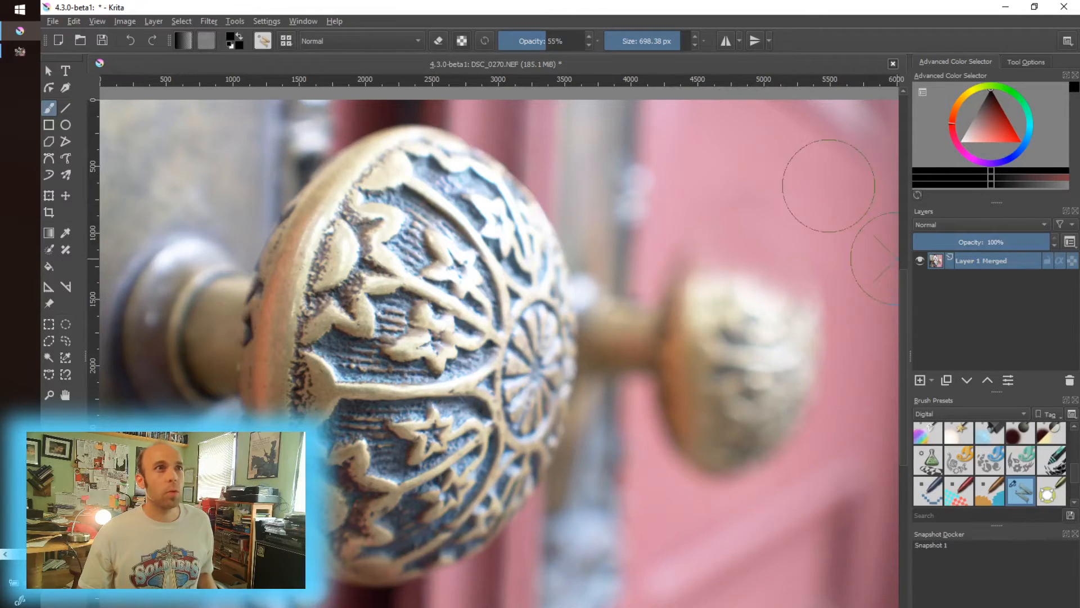
ctrl+click(798, 164)
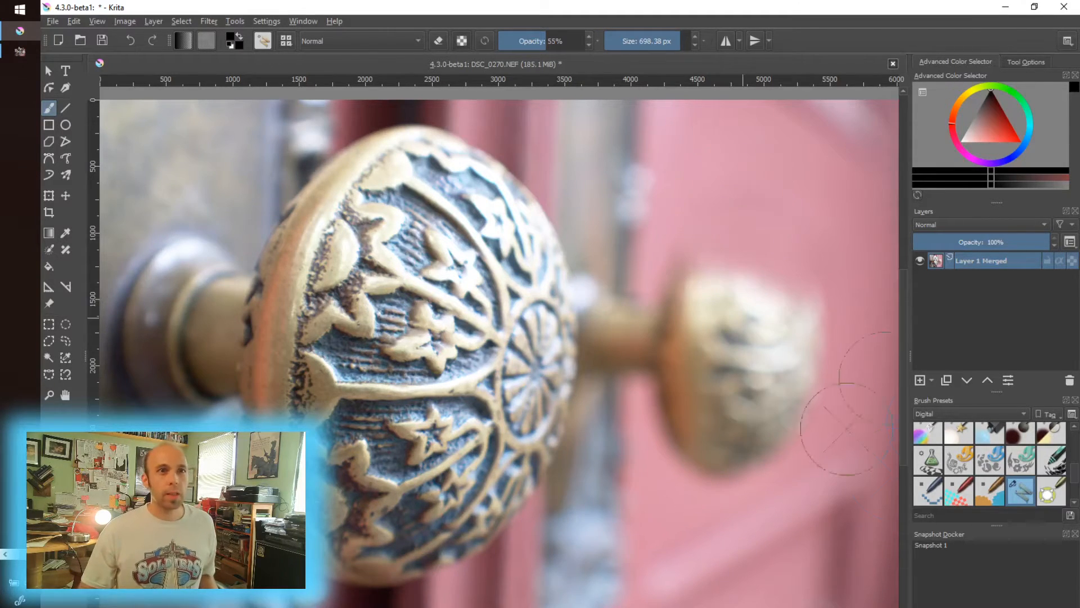
Switch to GIMP and set the Clone tool's brush hardness to 46.
key(alt+Tab)
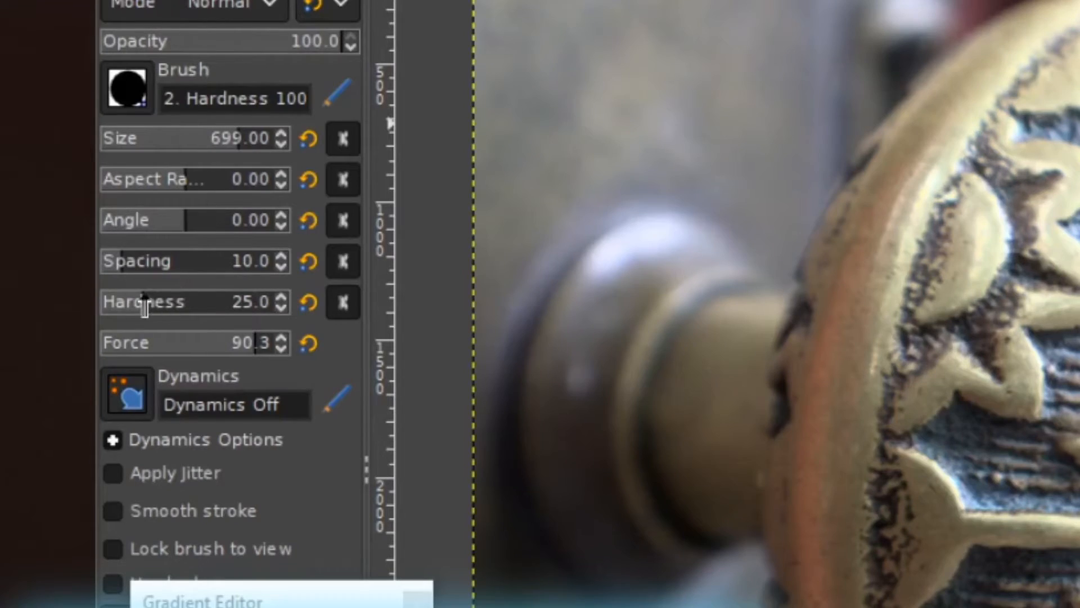
drag(61, 282, 63, 283)
drag(149, 304, 180, 304)
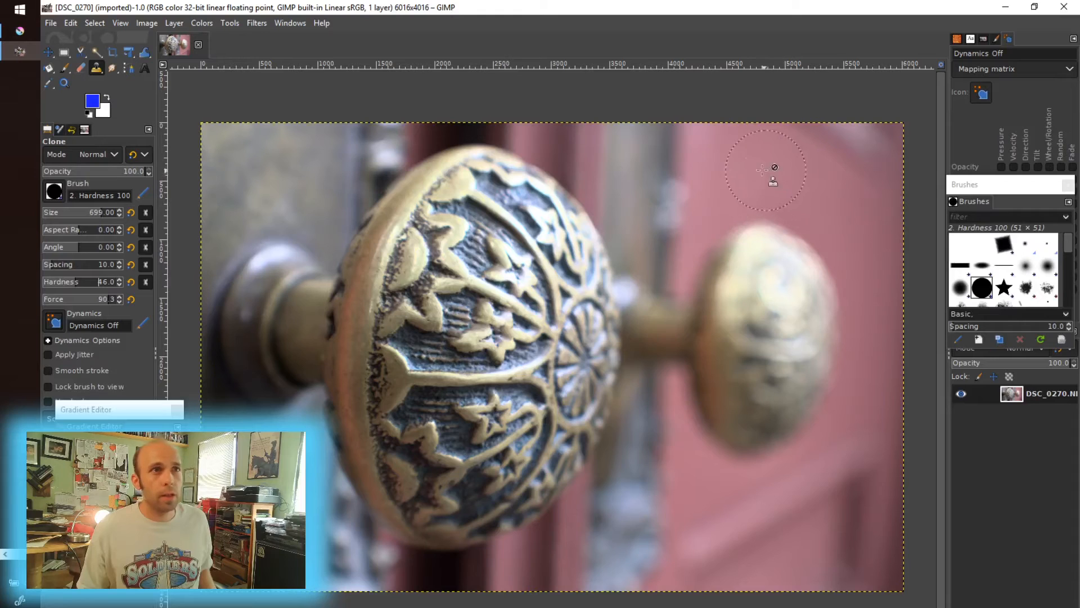
Clone the pink door above the rear knob over the knob's top edge, undoing unwanted strokes between attempts.
ctrl+click(744, 168)
mouse_move(778, 234)
mouse_down()
mouse_move(747, 240)
mouse_move(800, 244)
mouse_move(828, 278)
mouse_move(735, 246)
mouse_up()
key(ctrl+z)
click(738, 242)
ctrl+click(816, 204)
key(ctrl+z)
Lower the Clone brush hardness to 26 and clone freshly sampled pink door over the upper and right parts of the rear knob.
ctrl+click(777, 179)
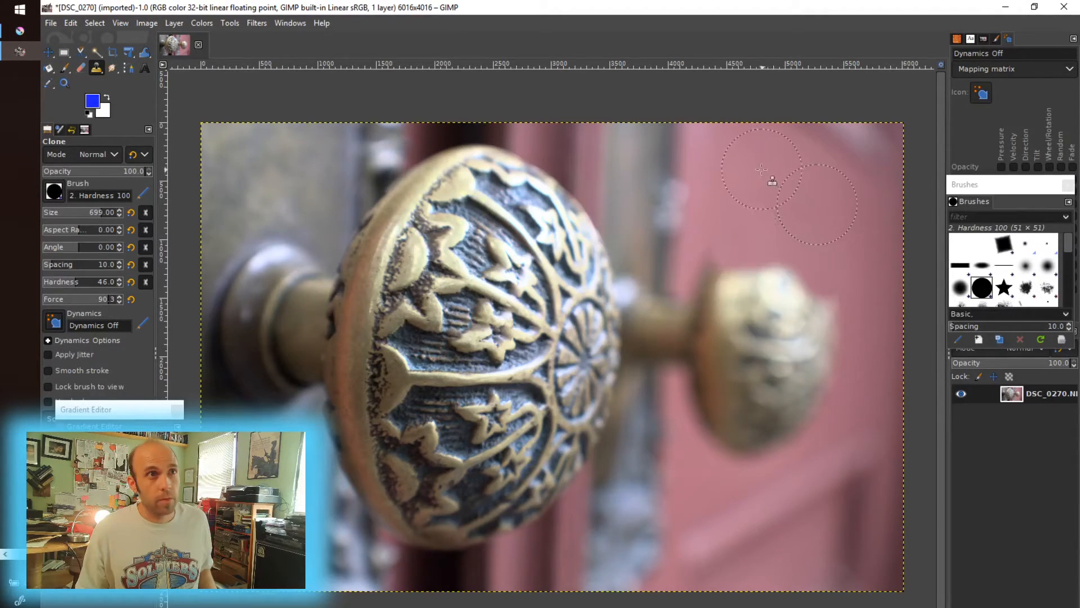
drag(736, 261, 796, 280)
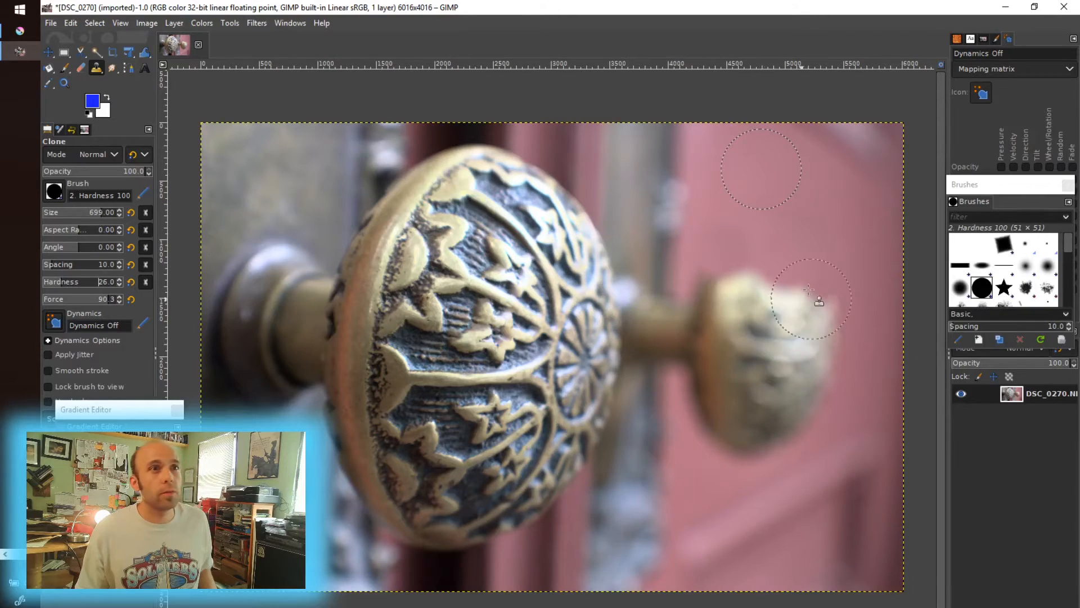
ctrl+click(831, 225)
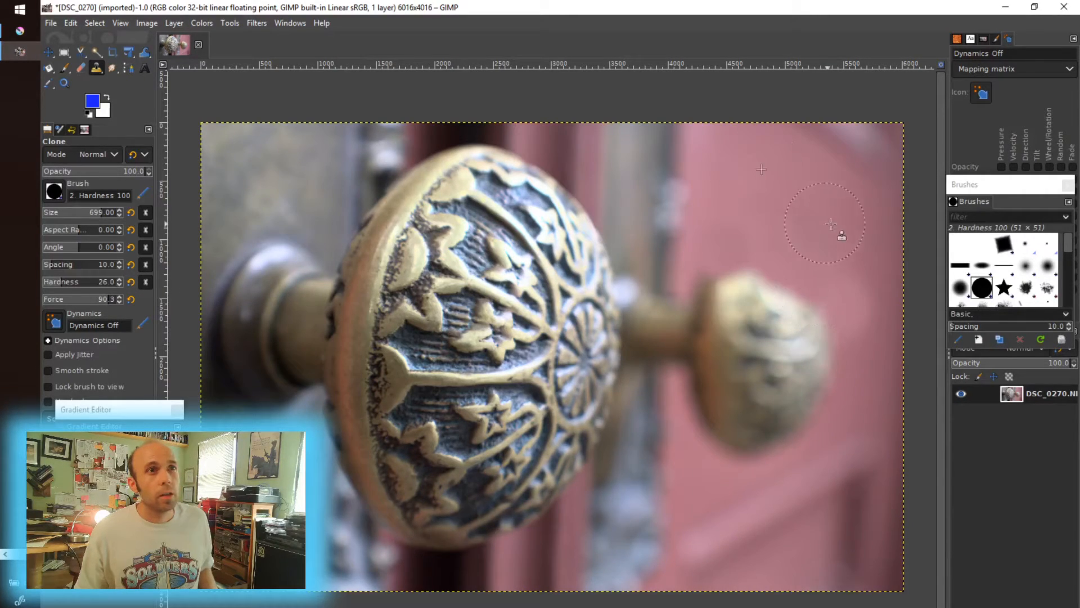
mouse_move(826, 319)
mouse_down()
mouse_move(778, 304)
mouse_move(761, 283)
mouse_up()
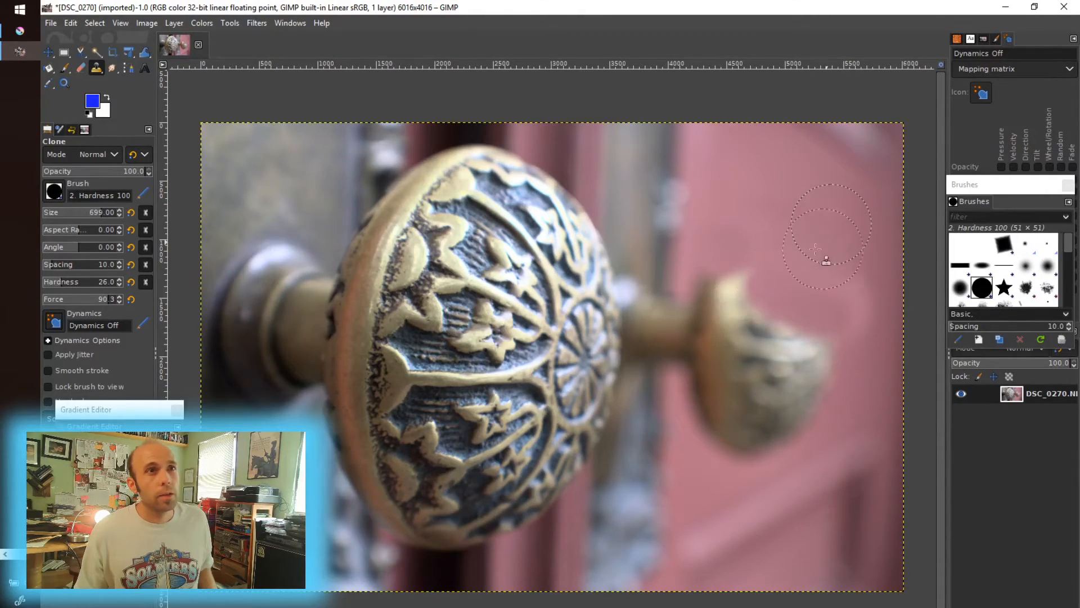
Resample clean areas of the pink door and clone them over the dark smudges above and beside the rear knob.
ctrl+click(760, 167)
ctrl+click(851, 204)
drag(859, 304, 858, 328)
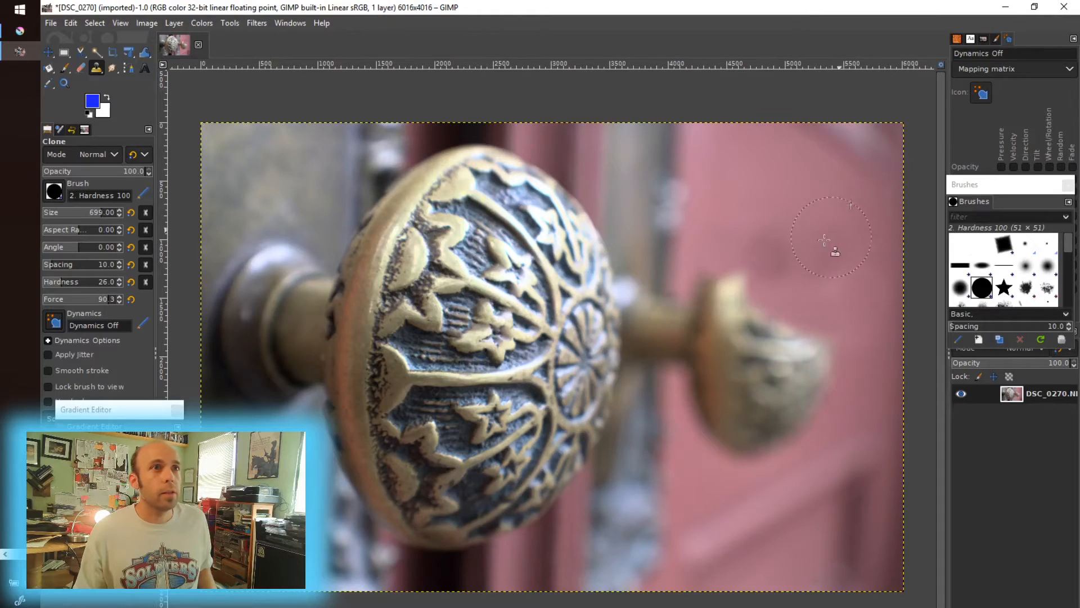
ctrl+click(783, 190)
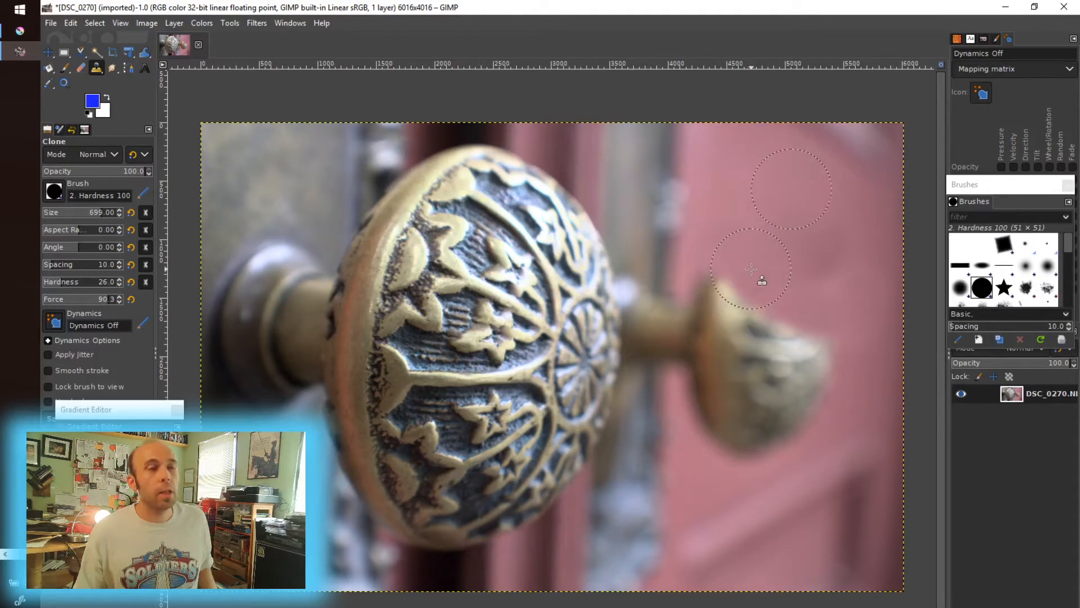